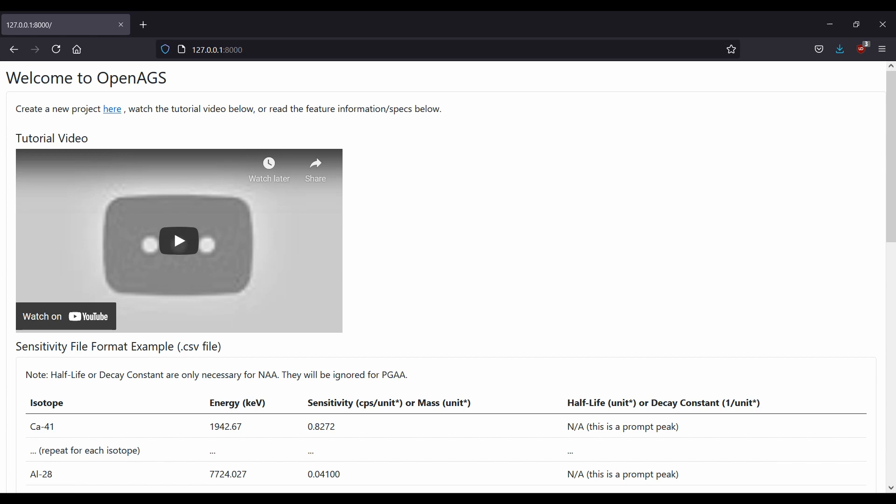
# Open the page for creating a new project from the welcome page.
pyautogui.scroll(-12, 27, 407)
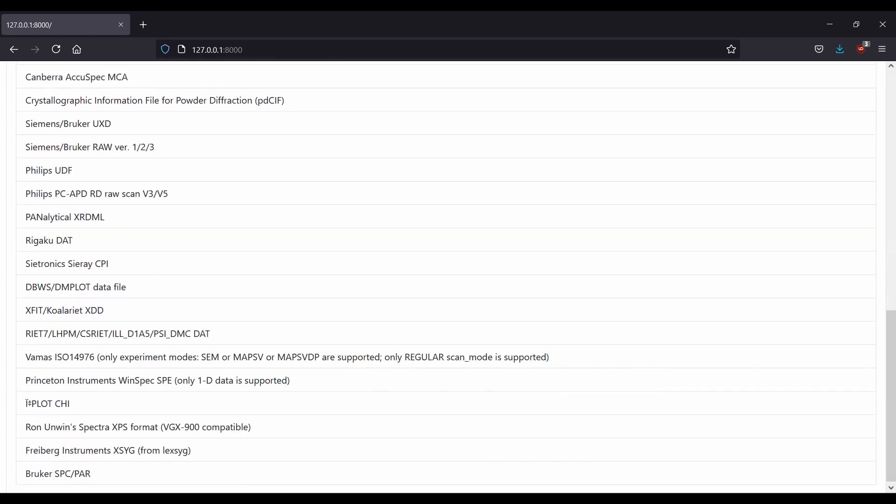
pyautogui.scroll(6, 27, 408)
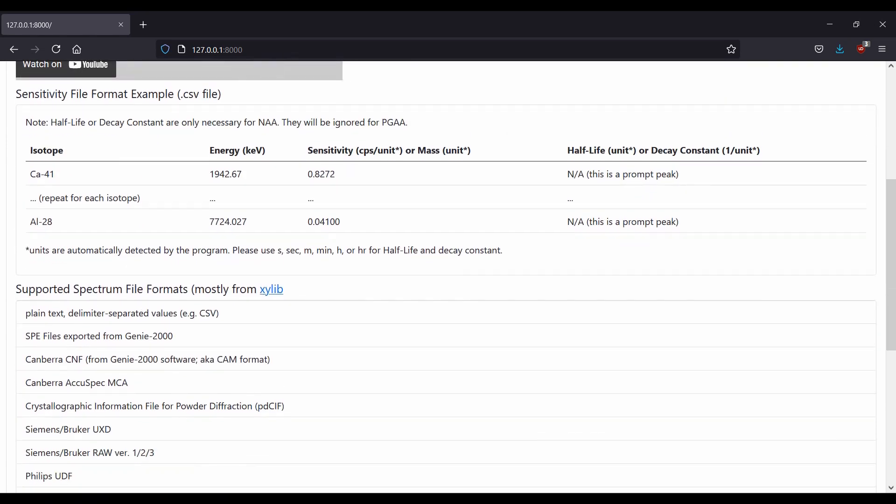
pyautogui.scroll(5, 448, 276)
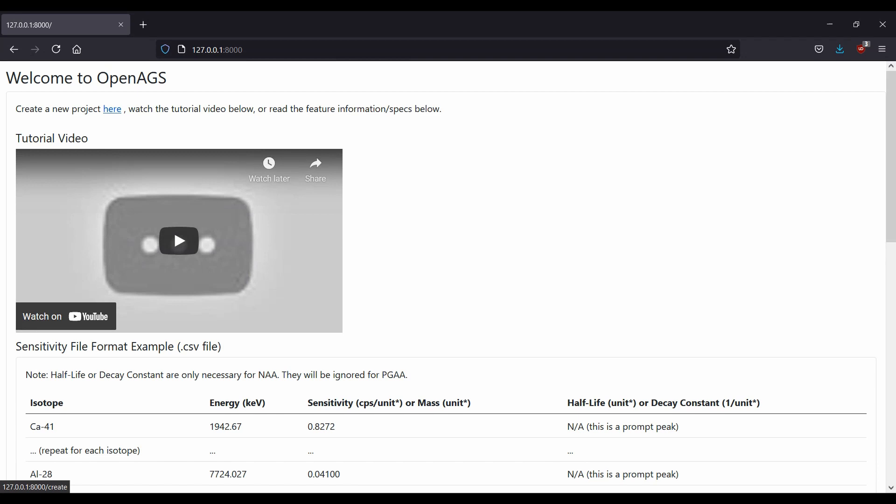
pyautogui.click(112, 109)
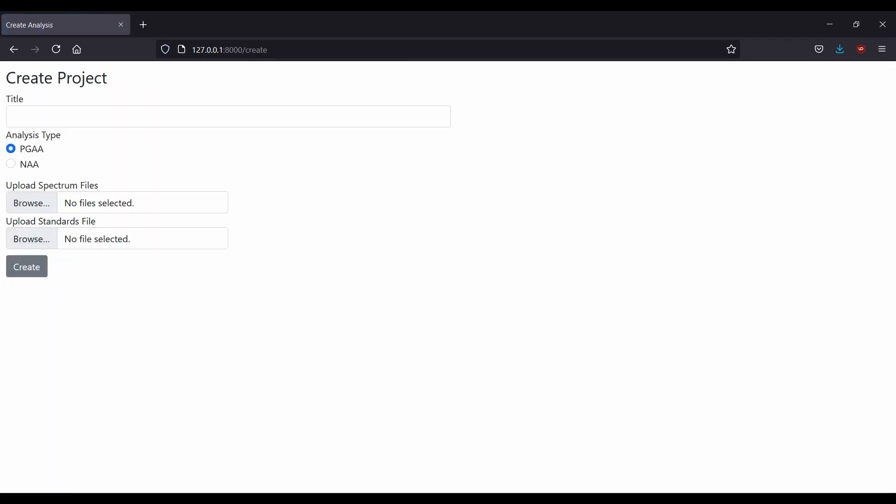
# Enter demo as the project title.
pyautogui.click(112, 109)
pyautogui.write('dem')
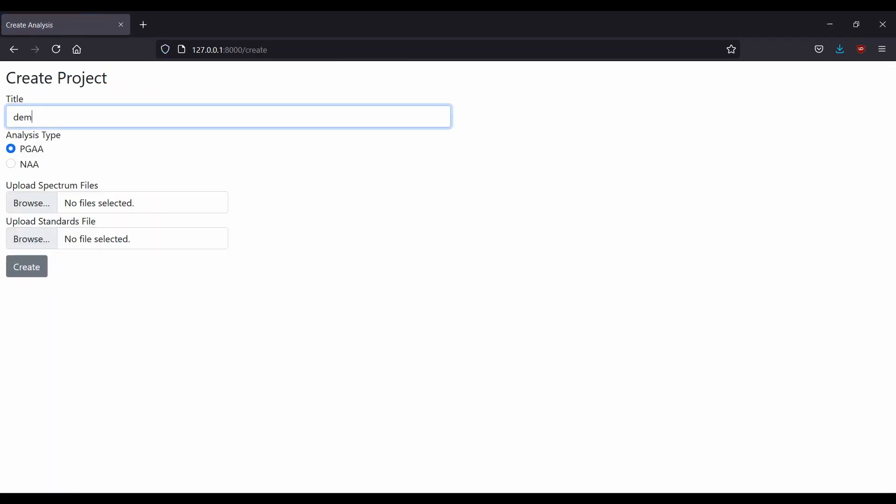
pyautogui.write('o')
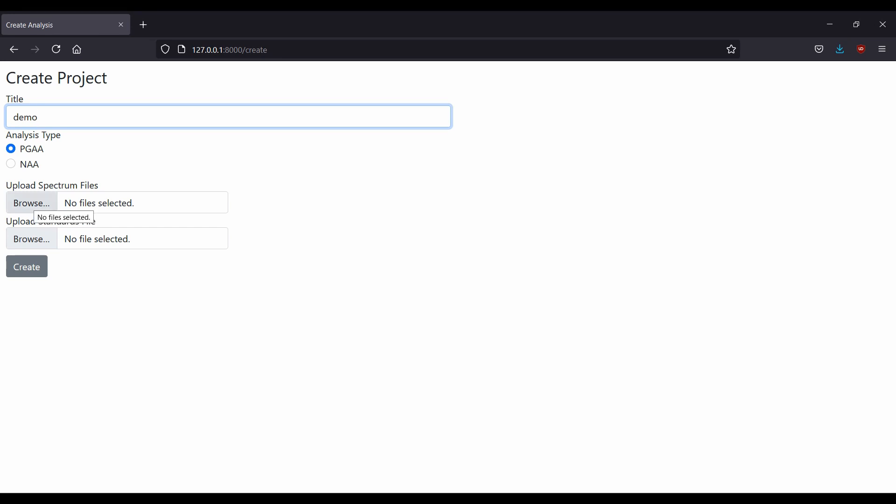
# Upload example1.SPE through example3.SPE as the spectrum files and create the project.
pyautogui.click(31, 203)
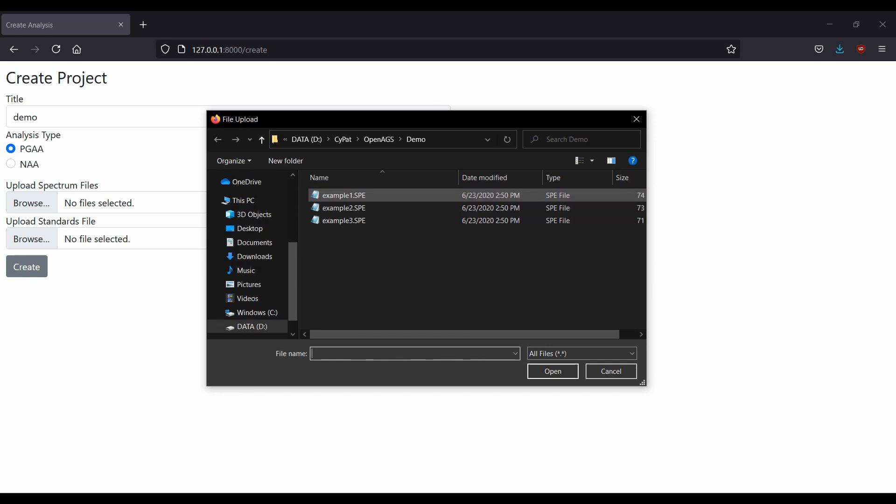
pyautogui.click(357, 196)
pyautogui.keyDown('shift'); pyautogui.click(345, 221); pyautogui.keyUp('shift')
pyautogui.click(553, 371)
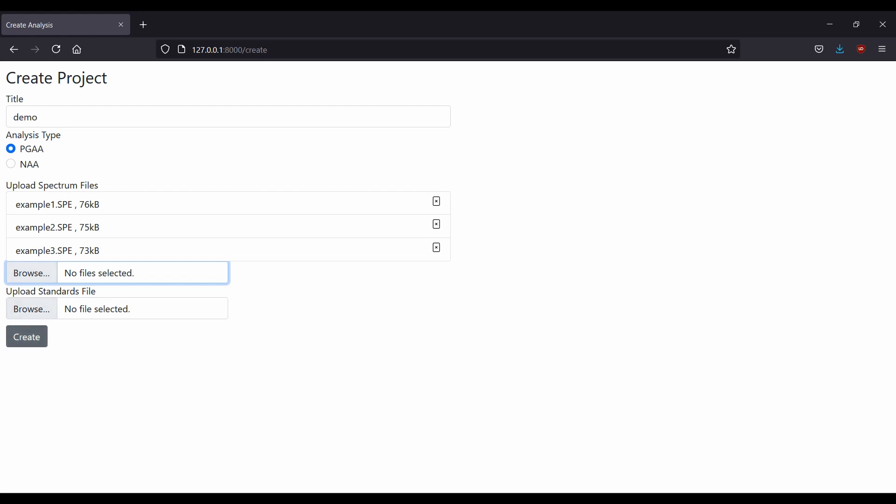
pyautogui.click(27, 337)
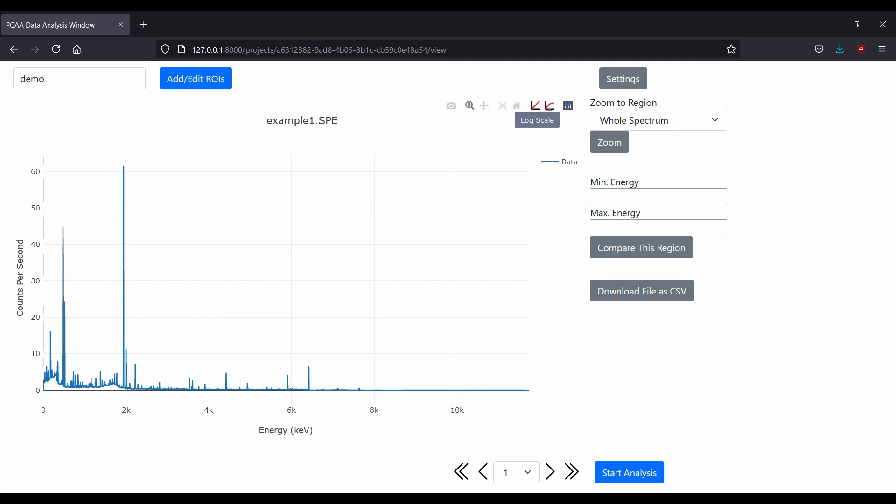
# Explore the spectrum plot by toggling log scale, zooming and panning around the 2220 keV peak, then autoscaling.
pyautogui.click(550, 106)
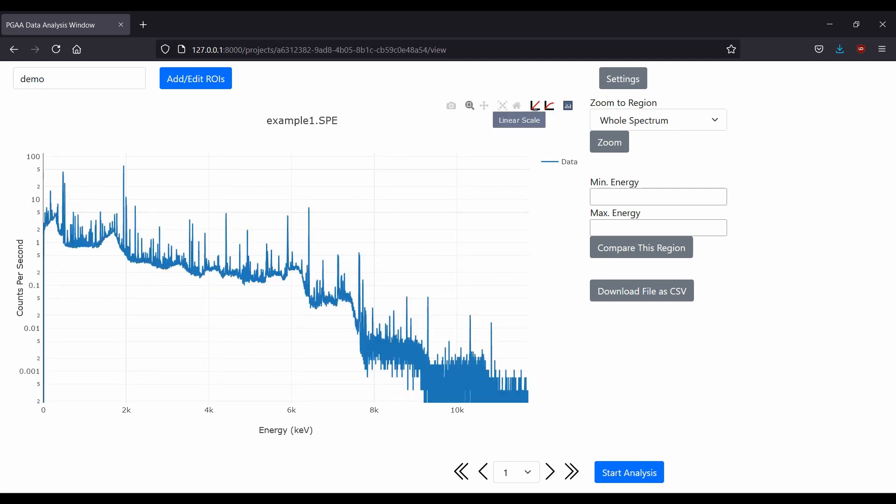
pyautogui.click(536, 106)
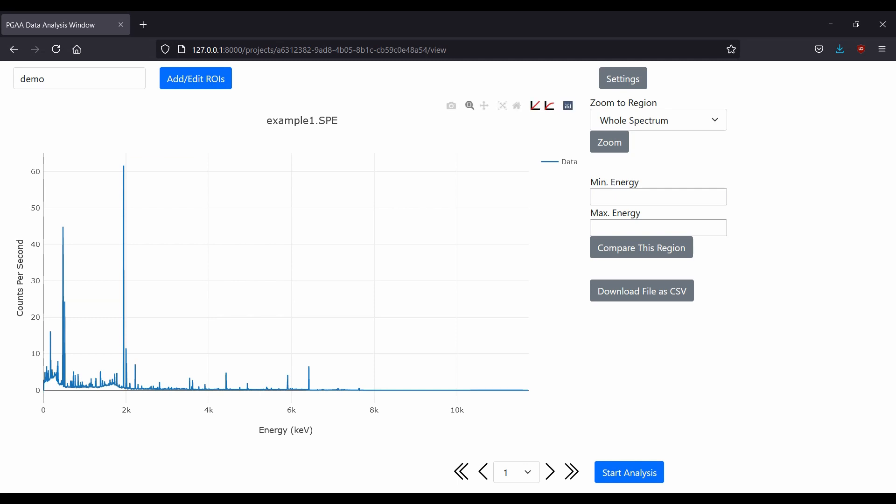
pyautogui.moveTo(113, 156); pyautogui.dragTo(142, 395)
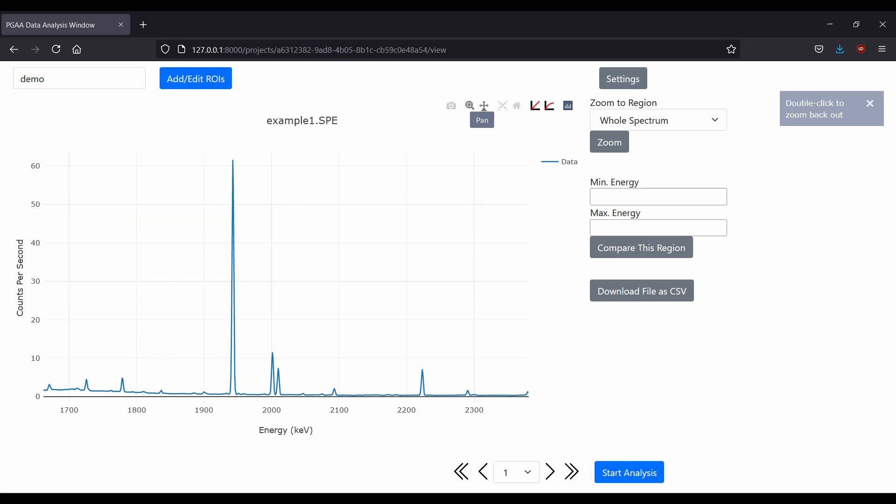
pyautogui.moveTo(440, 280); pyautogui.dragTo(393, 280)
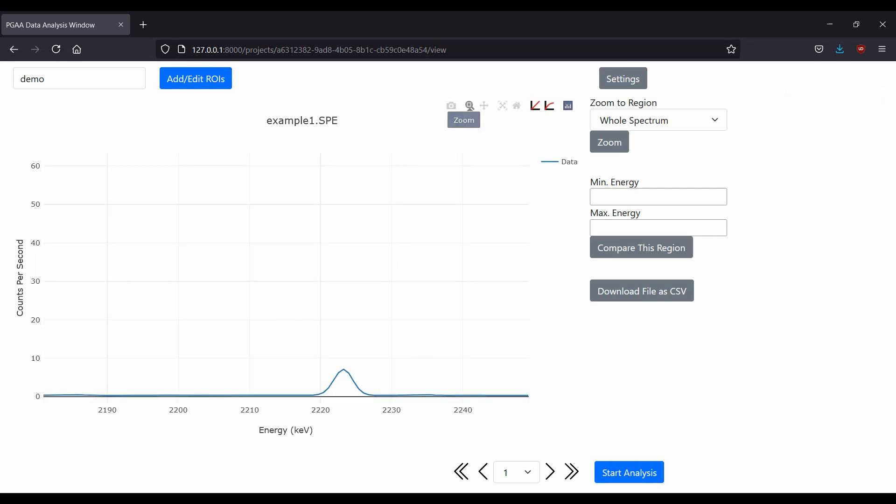
pyautogui.click(484, 106)
pyautogui.moveTo(163, 280); pyautogui.dragTo(152, 254)
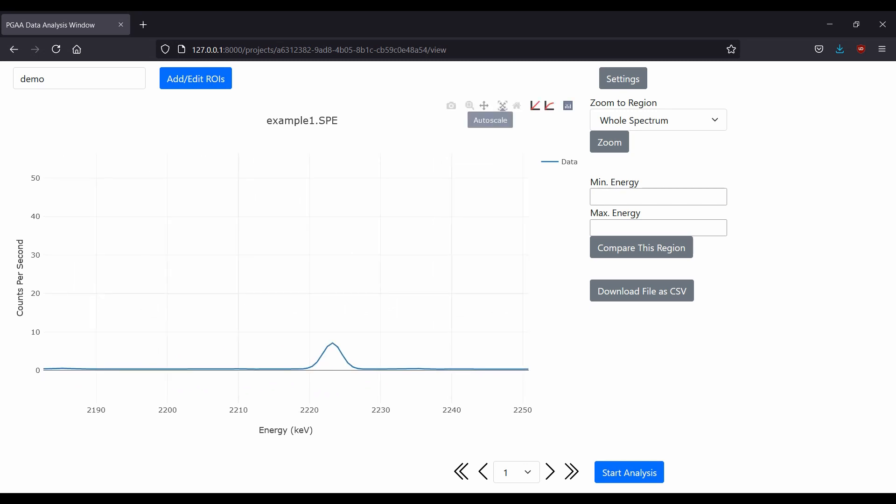
pyautogui.click(503, 106)
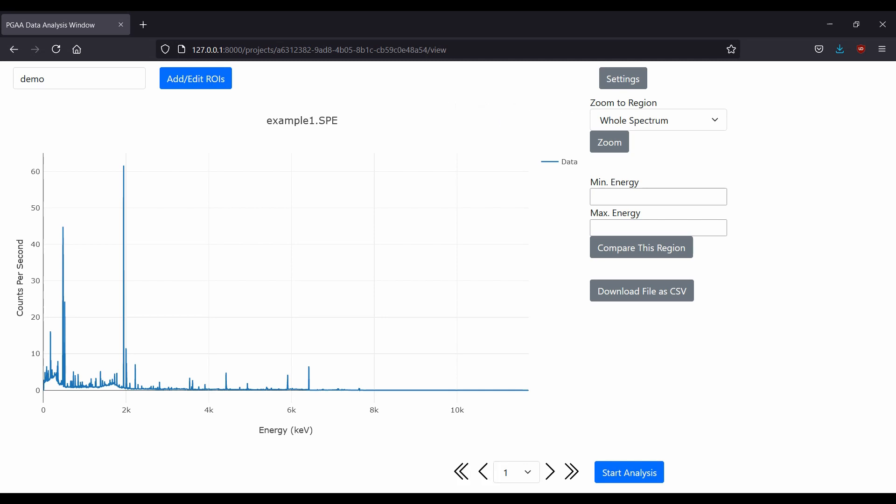
# Browse through the three uploaded spectra using the spectrum selector and navigation arrows, ending on spectrum 3.
pyautogui.click(517, 472)
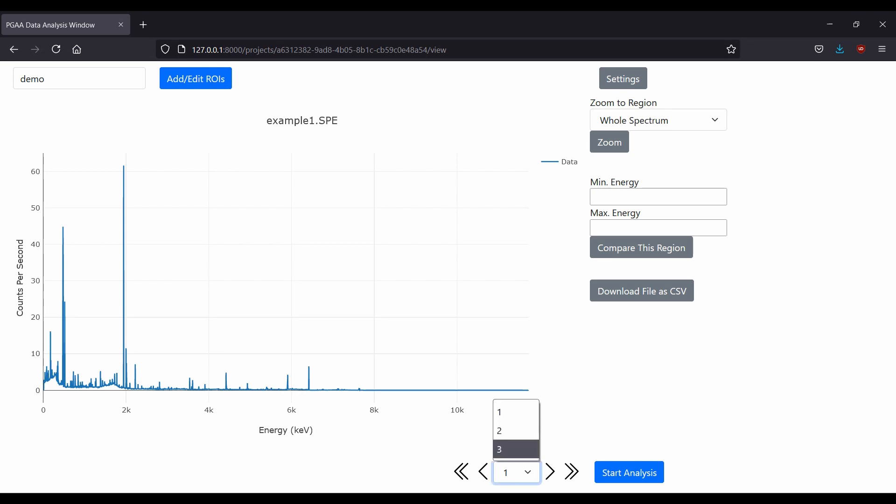
pyautogui.click(517, 449)
pyautogui.click(517, 472)
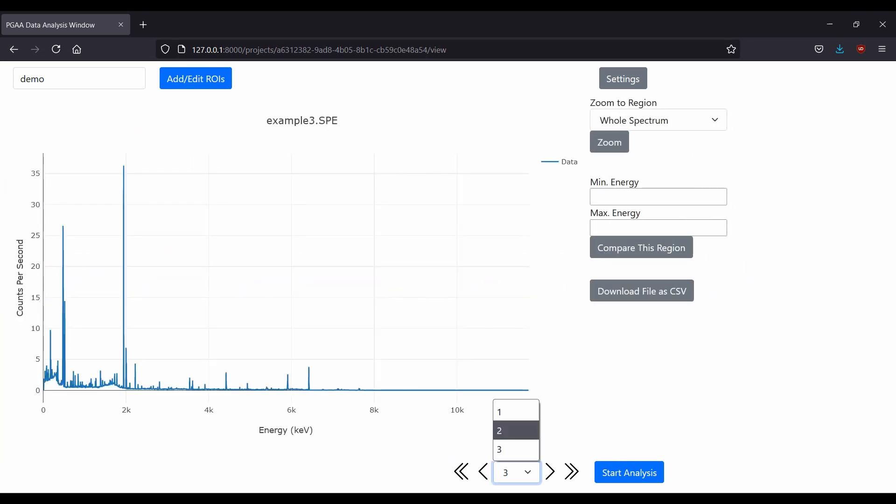
pyautogui.click(517, 429)
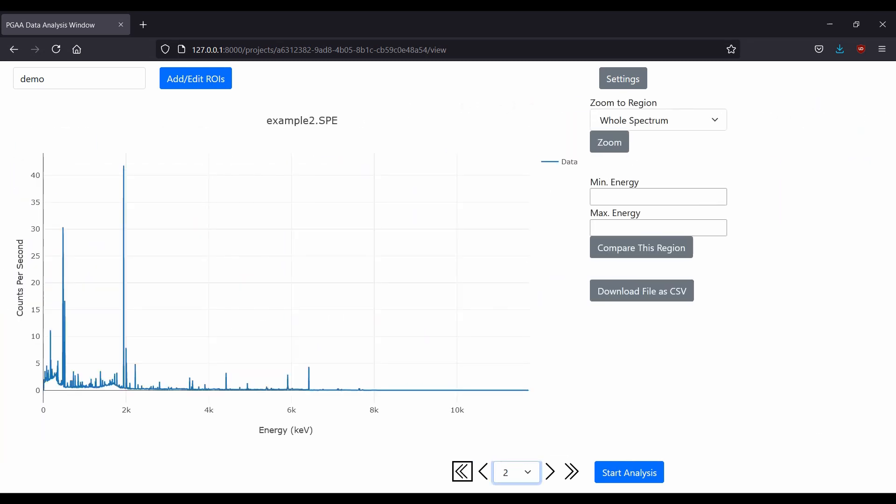
pyautogui.click(483, 471)
pyautogui.click(550, 471)
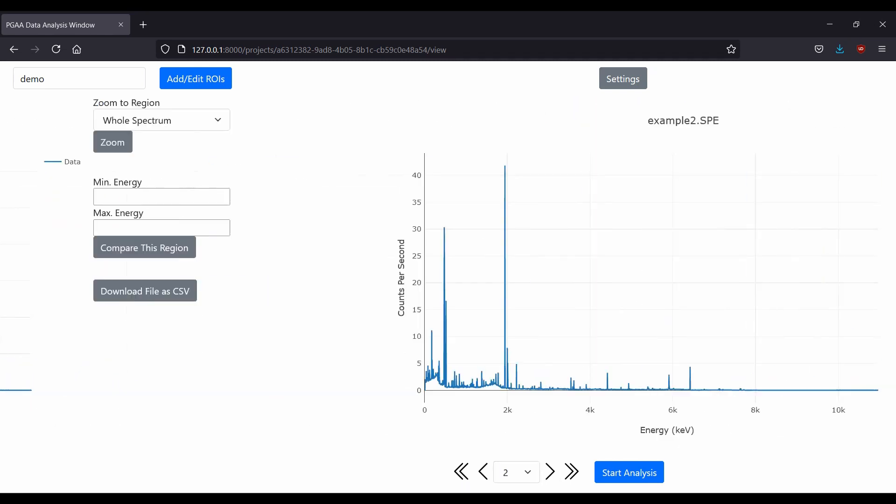
pyautogui.click(462, 472)
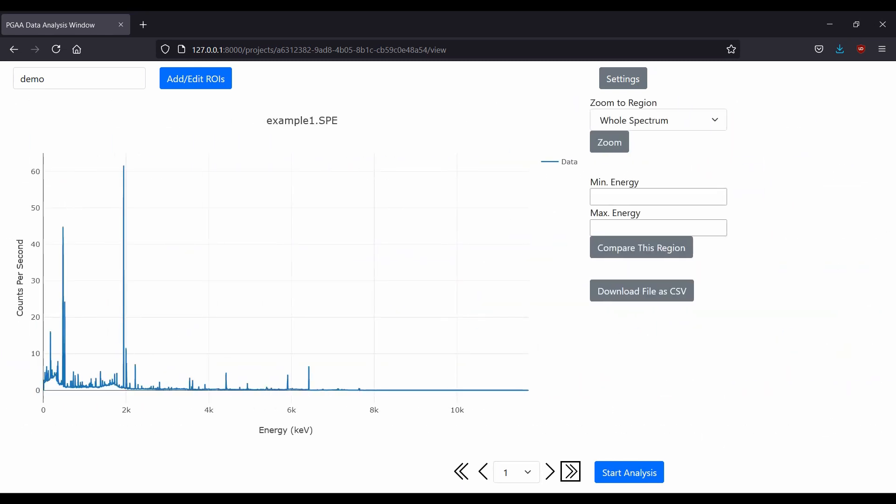
pyautogui.click(571, 472)
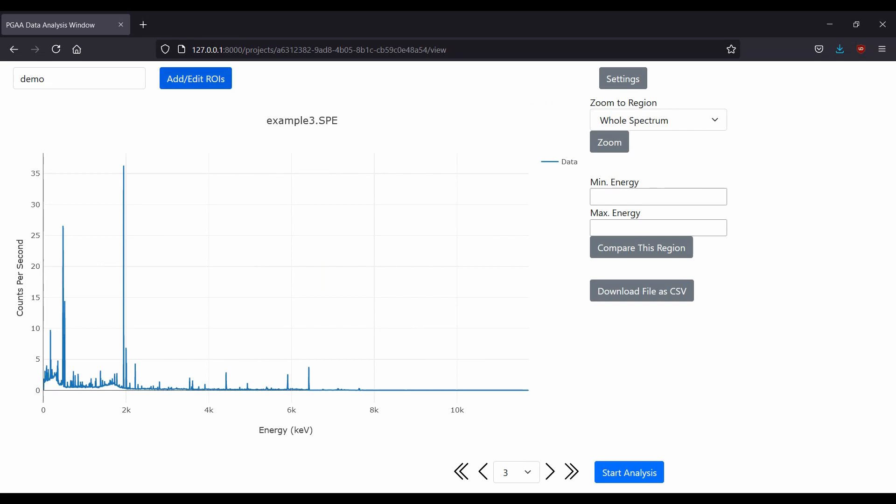
# Open the ROI editor and add Ca-41 and B-11 to the selected isotopes.
pyautogui.click(196, 78)
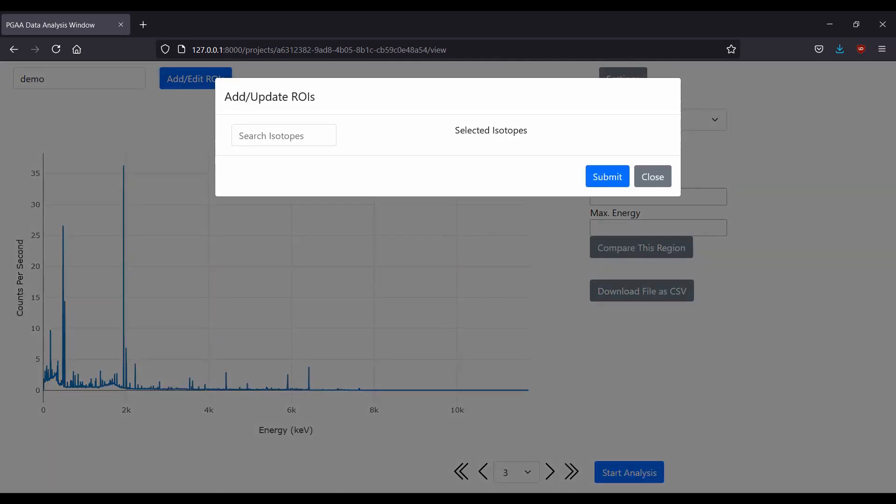
pyautogui.write('ca')
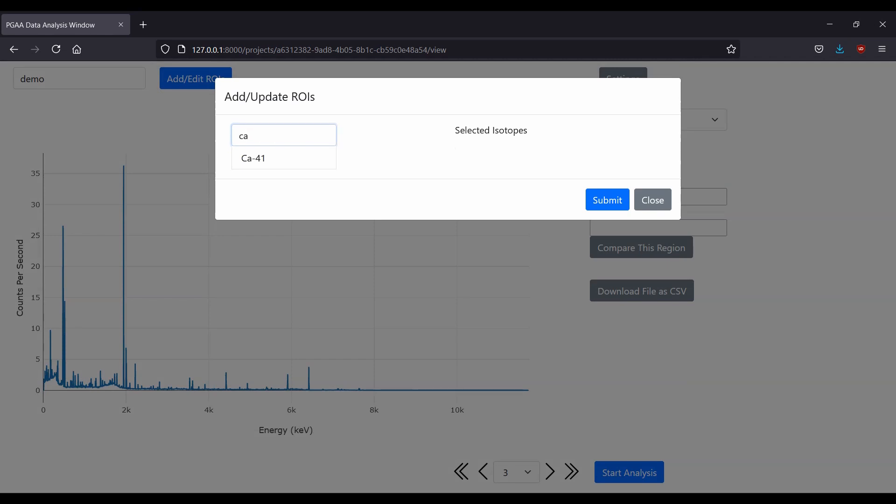
pyautogui.press('Return')
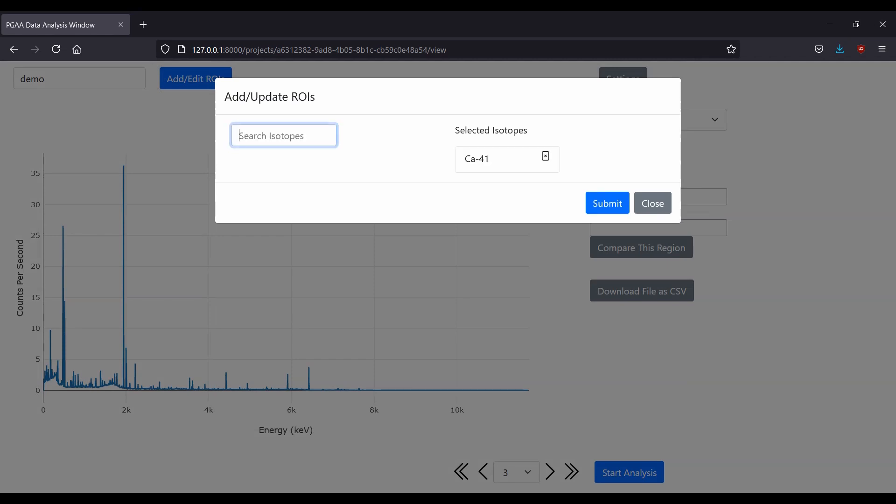
pyautogui.write('b-')
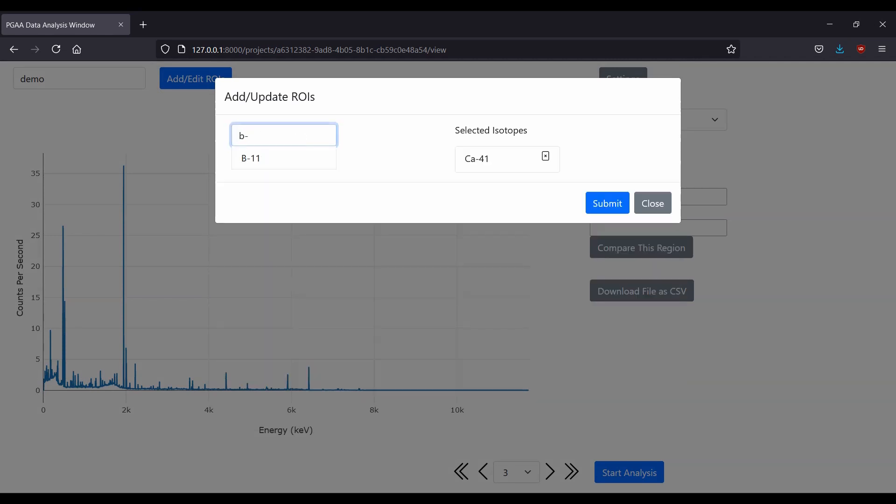
pyautogui.press('Return')
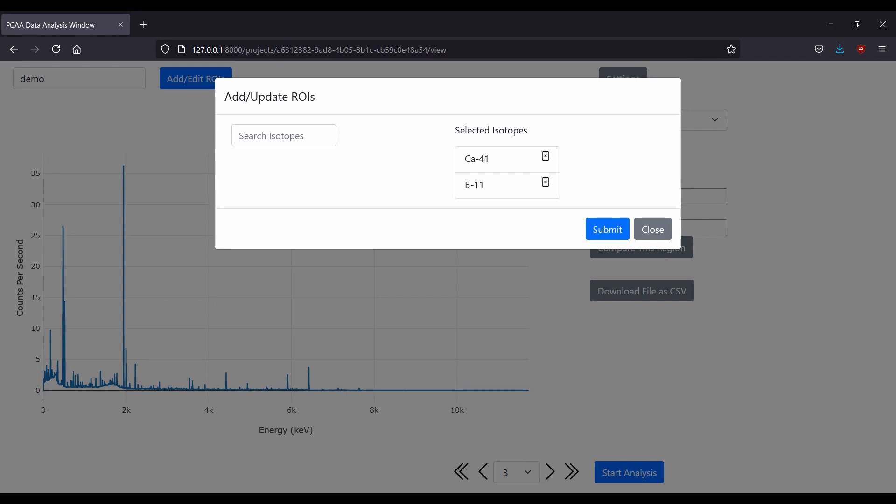
# Add Al-28 to the selected isotopes and remove it again.
pyautogui.click(283, 135)
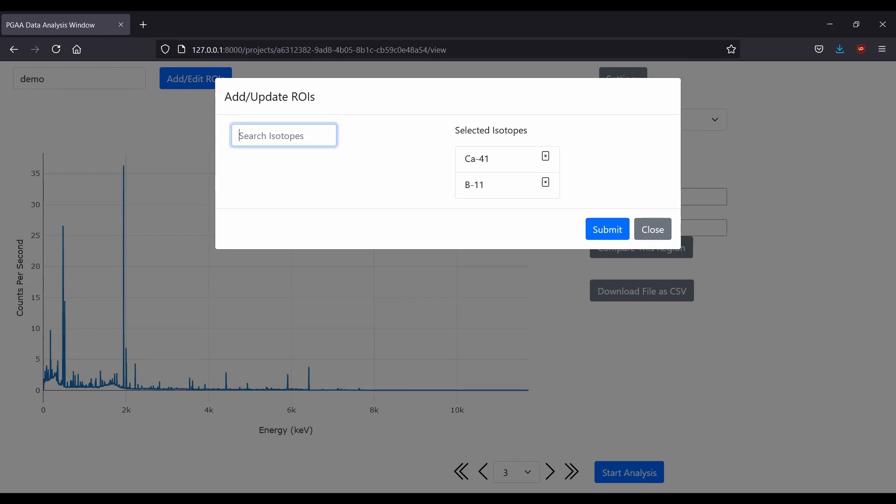
pyautogui.write('al')
pyautogui.press('Return')
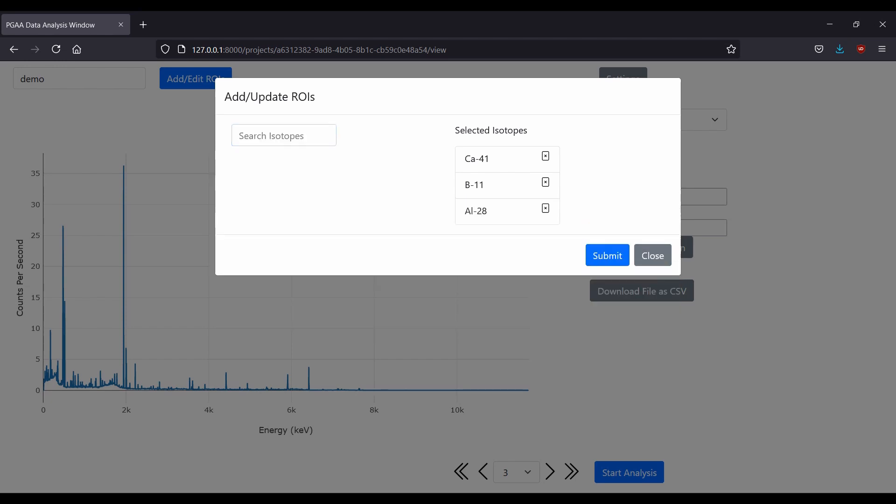
pyautogui.click(546, 209)
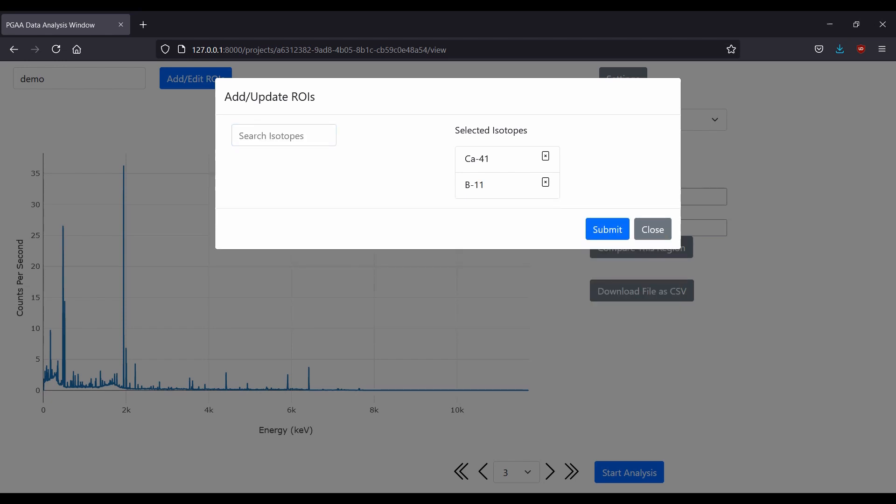
# Submit the Ca-41 and B-11 ROI selection, then reopen and close the ROI editor to review it.
pyautogui.click(608, 229)
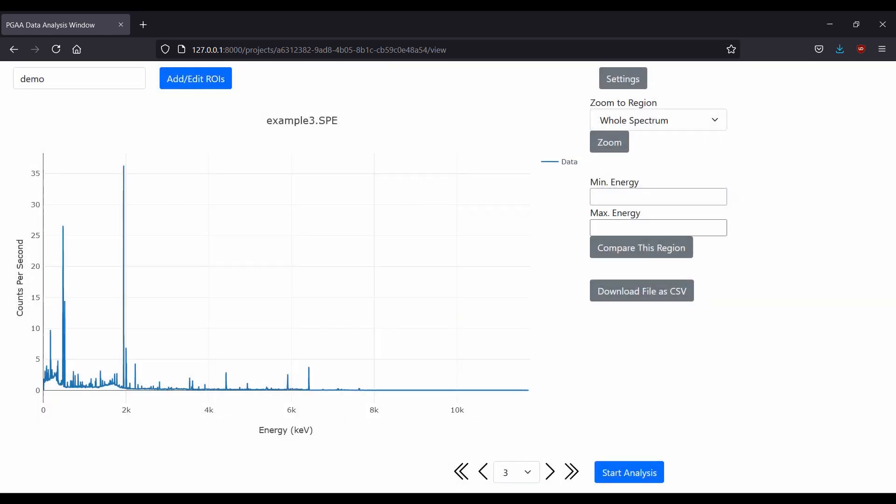
pyautogui.click(195, 78)
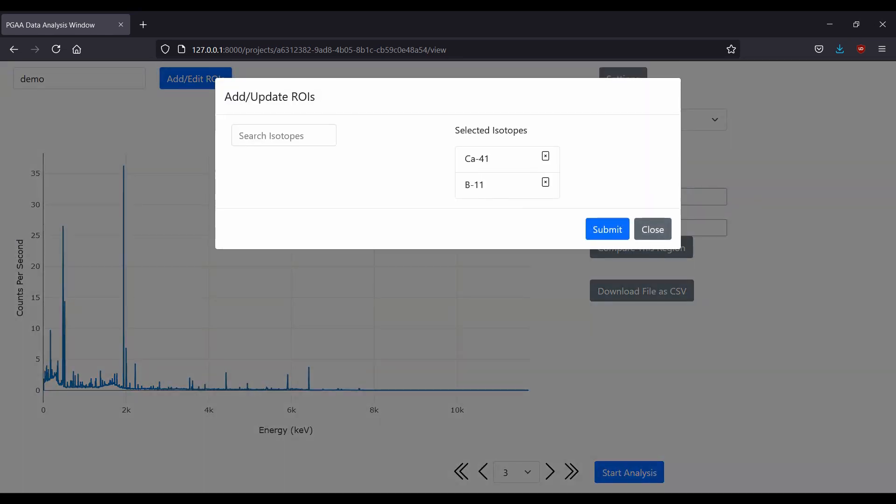
pyautogui.click(653, 229)
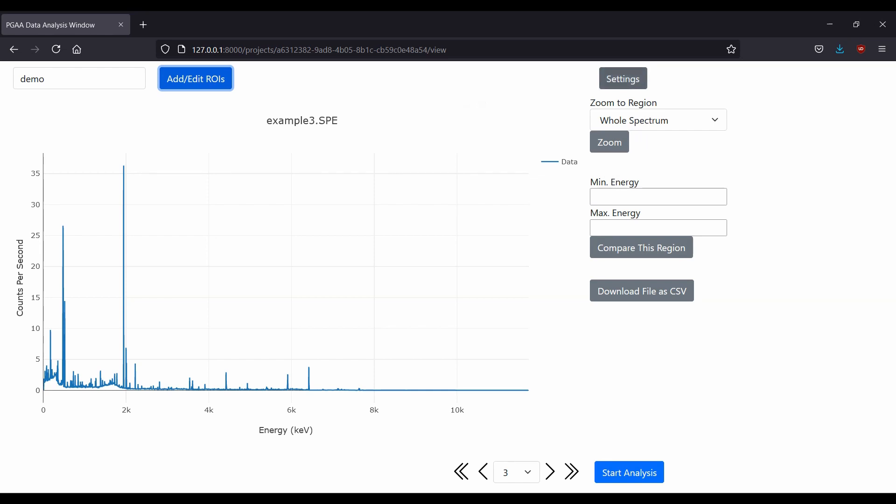
# Review the fitting preferences, then zoom the spectrum to the 4404.2–4432.8 keV (Ca-41) region.
pyautogui.click(623, 78)
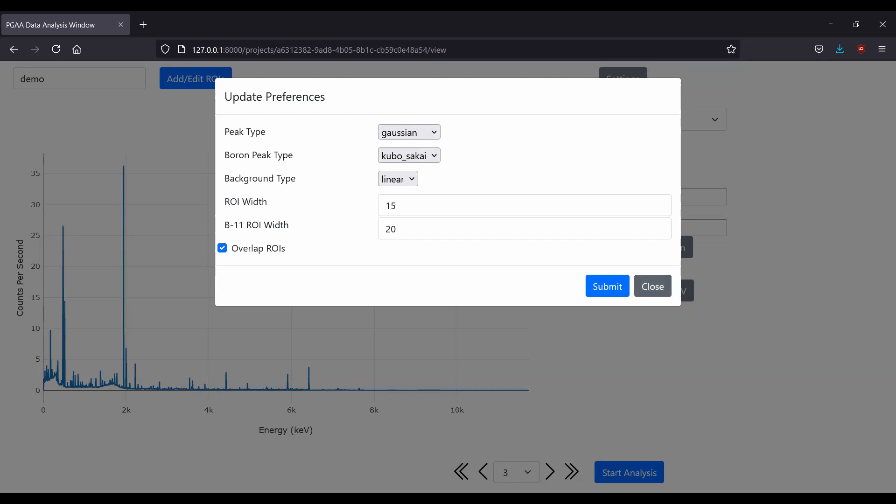
pyautogui.click(652, 287)
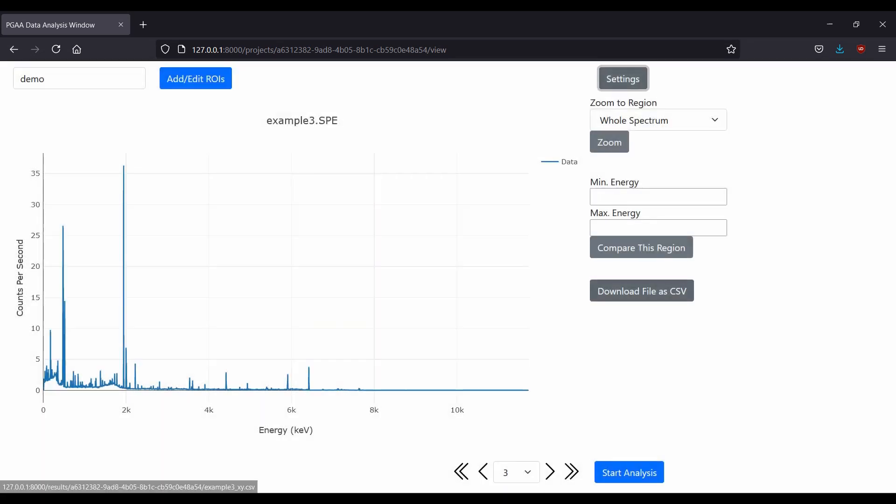
pyautogui.click(631, 120)
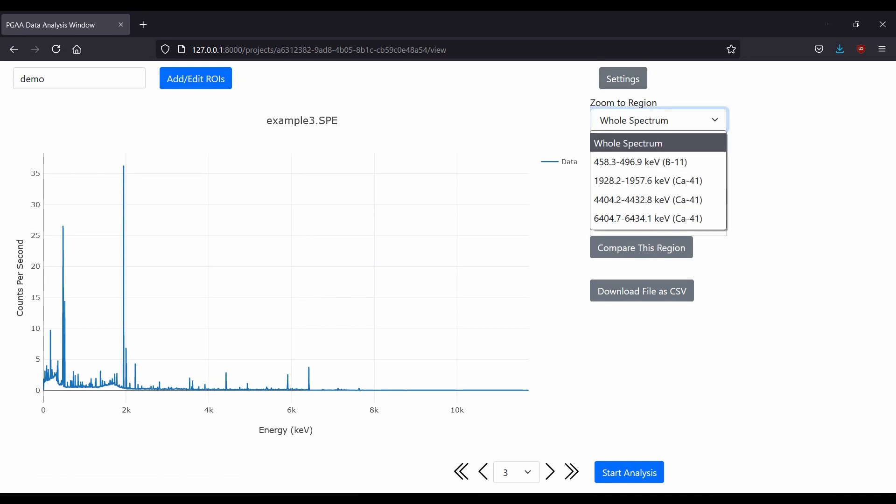
pyautogui.click(631, 120)
pyautogui.click(631, 121)
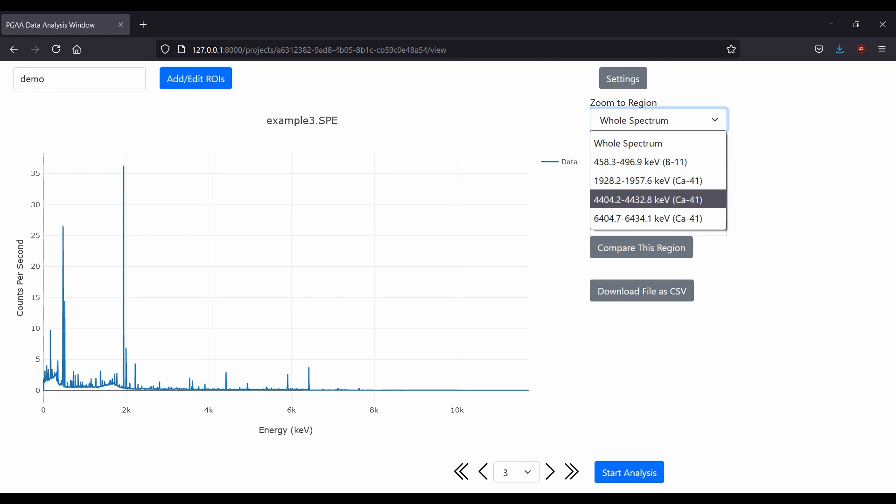
pyautogui.click(648, 199)
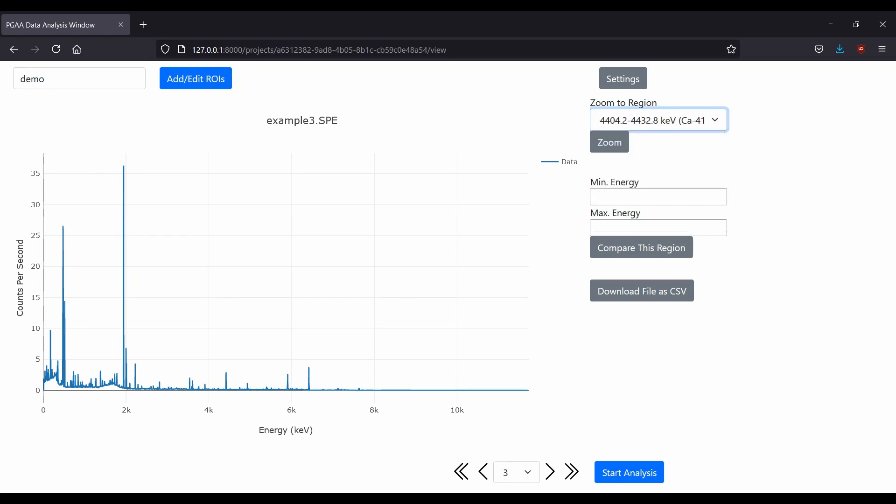
pyautogui.click(609, 142)
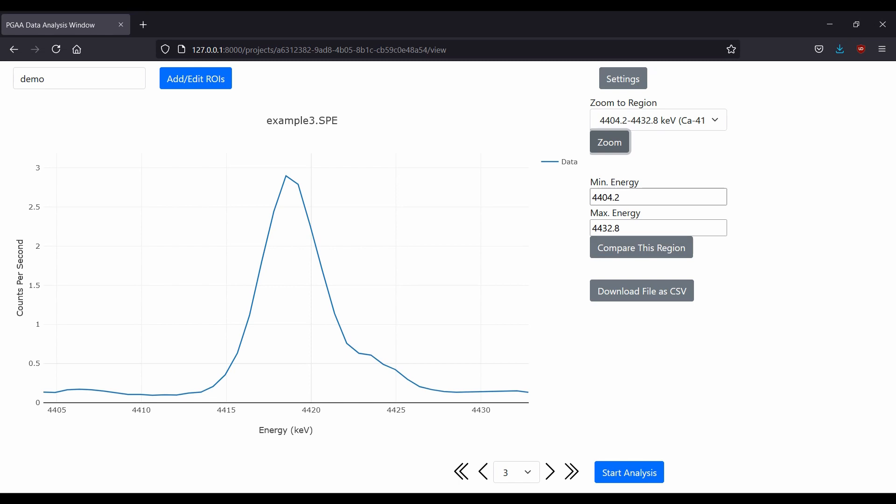
# Set the energy range to 4410–4430 keV and open the comparison for this region.
pyautogui.doubleClick(622, 197)
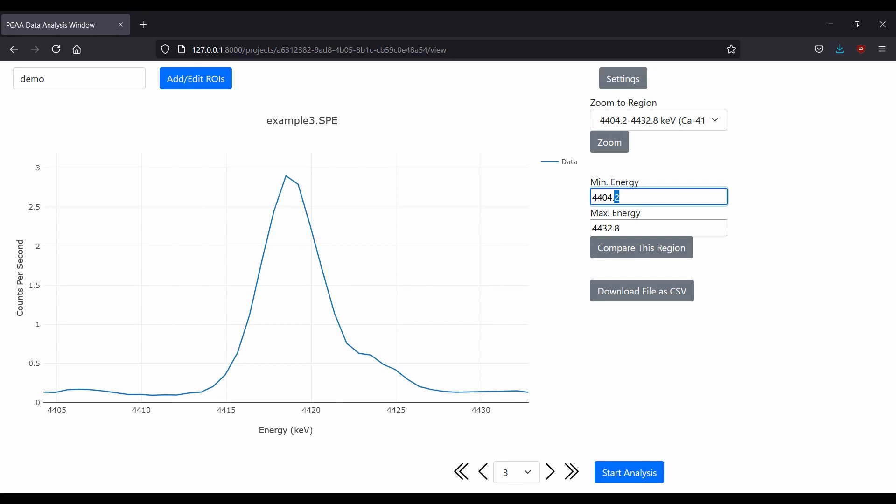
pyautogui.tripleClick(621, 198)
pyautogui.write('4410')
pyautogui.press('Tab')
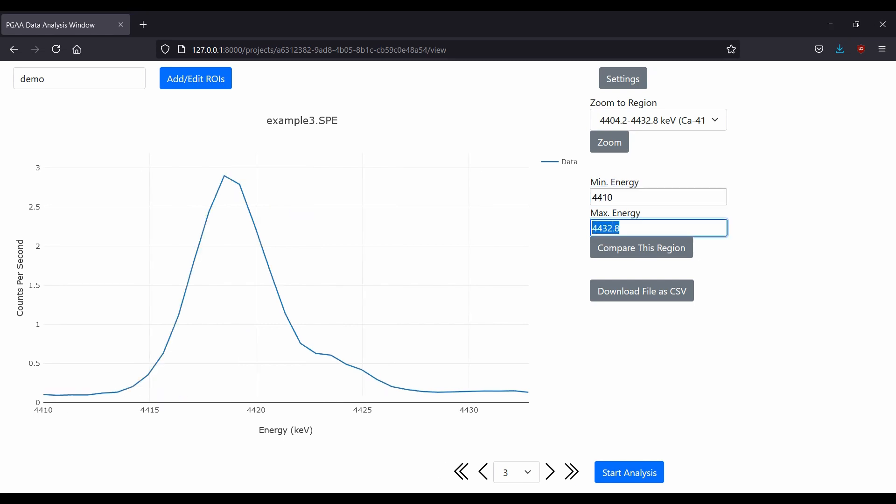
pyautogui.write('4430')
pyautogui.press('Tab')
pyautogui.press('Return')
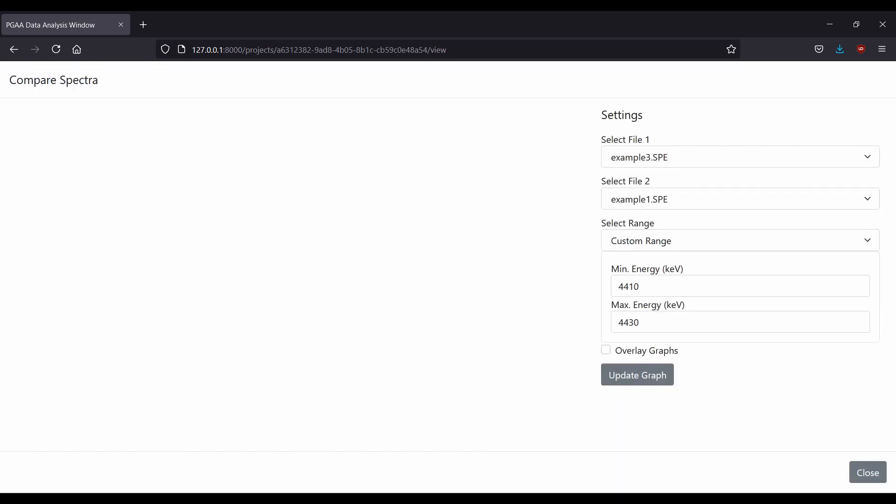
# Plot the comparison of example3.SPE against example1.SPE over the 4410–4430 keV range.
pyautogui.click(740, 200)
pyautogui.click(741, 199)
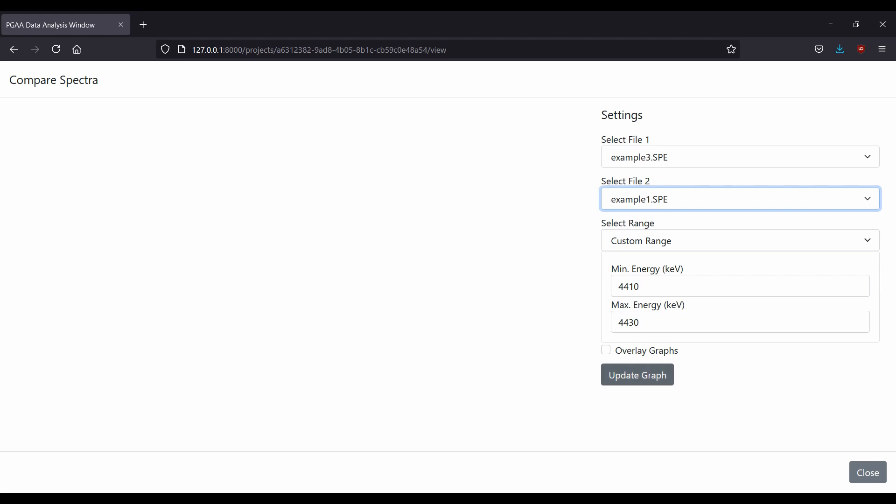
pyautogui.click(638, 375)
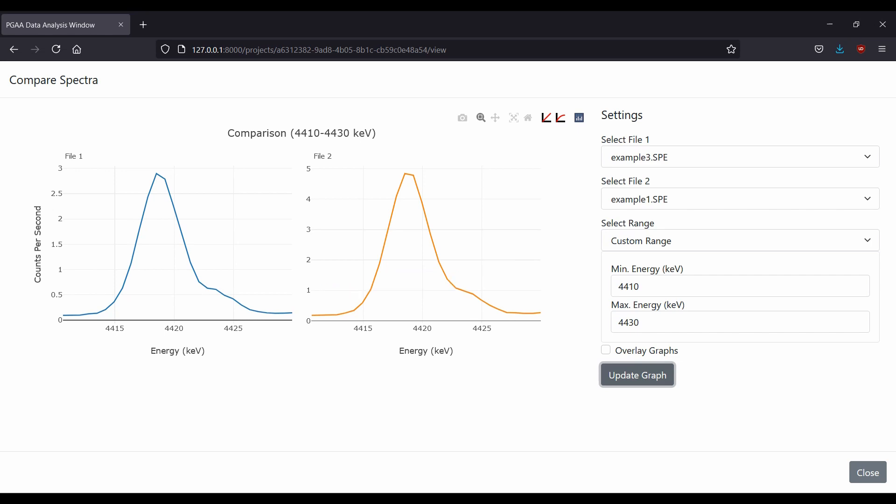
# Switch the second file to example2.SPE and redraw the comparison with the graphs overlaid.
pyautogui.click(737, 199)
pyautogui.click(634, 241)
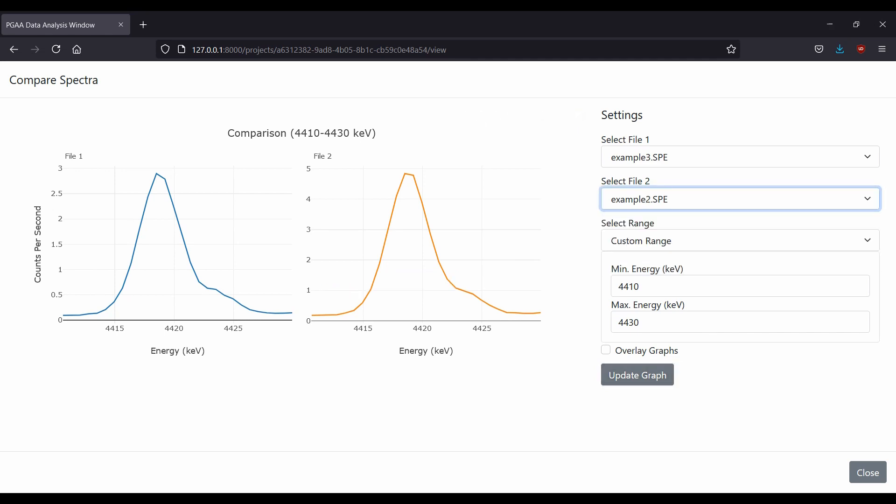
pyautogui.click(637, 375)
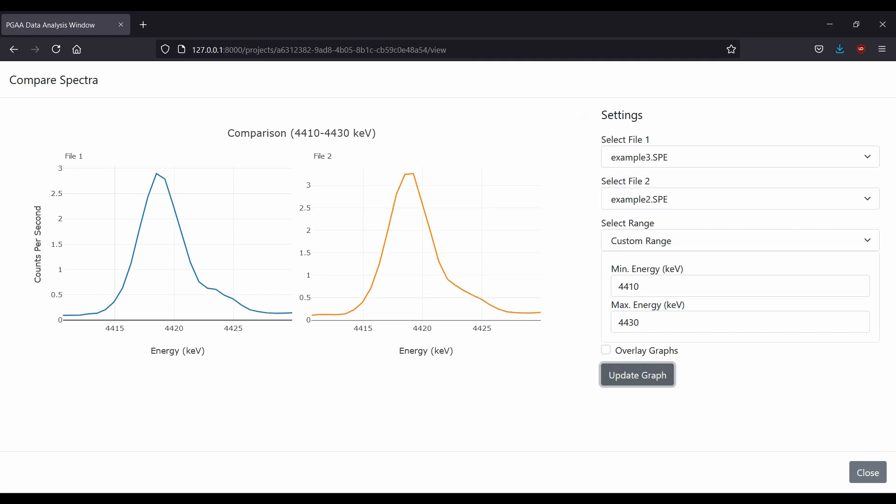
pyautogui.click(606, 350)
pyautogui.click(638, 375)
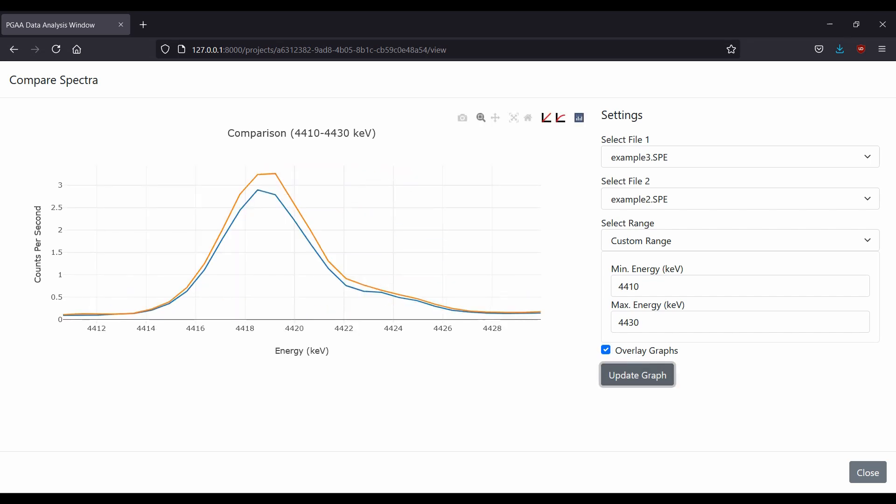
# Change the first file to example1.SPE and update the overlaid comparison.
pyautogui.click(663, 158)
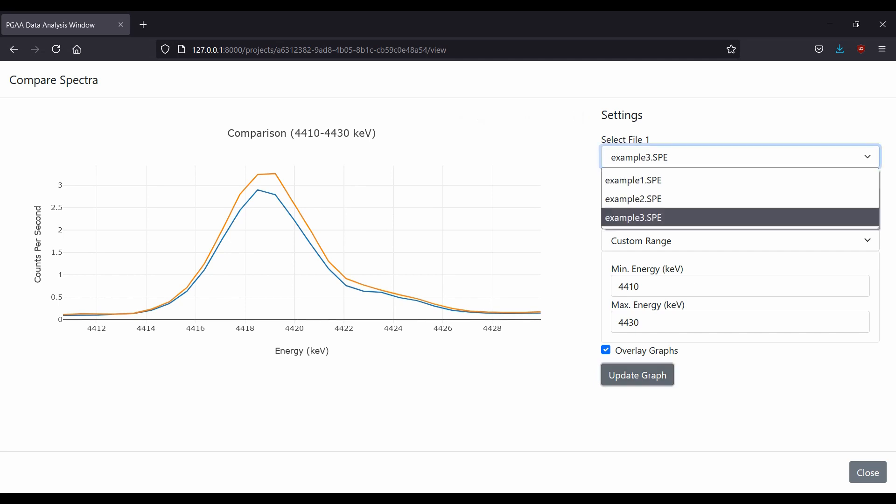
pyautogui.click(660, 180)
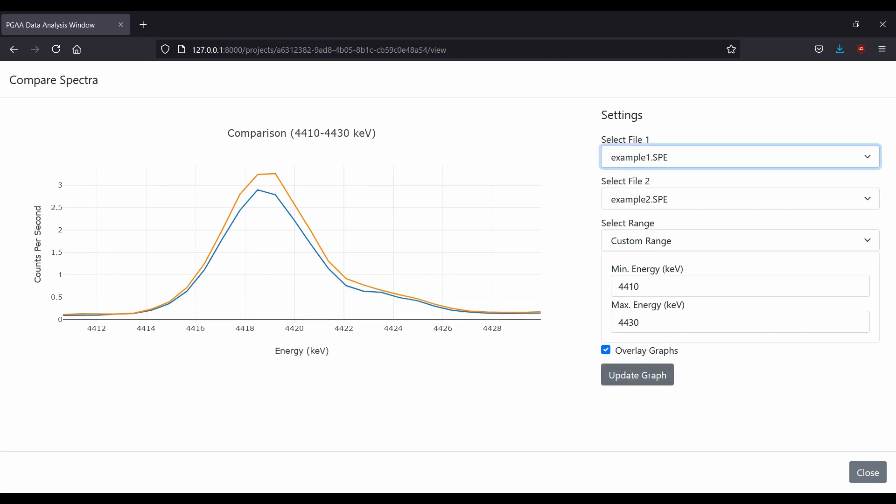
pyautogui.click(638, 375)
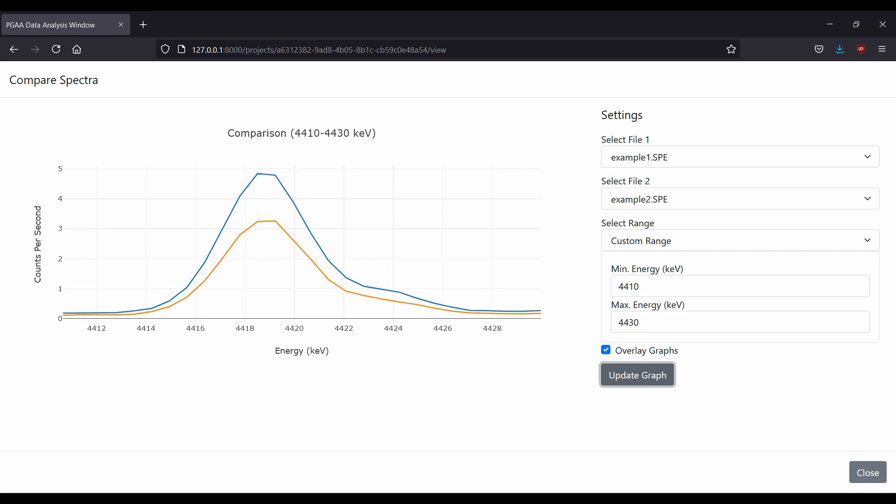
# Turn off graph overlay, update the comparison, and close the comparison window.
pyautogui.click(606, 350)
pyautogui.click(638, 375)
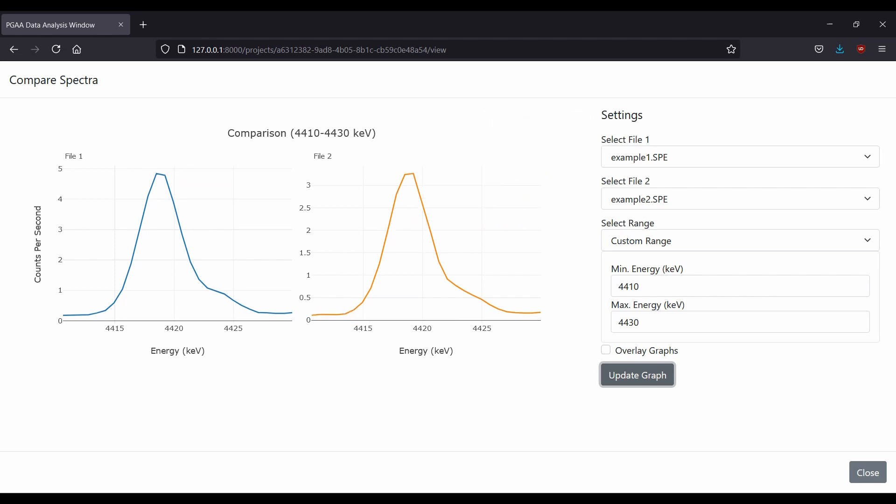
pyautogui.click(867, 472)
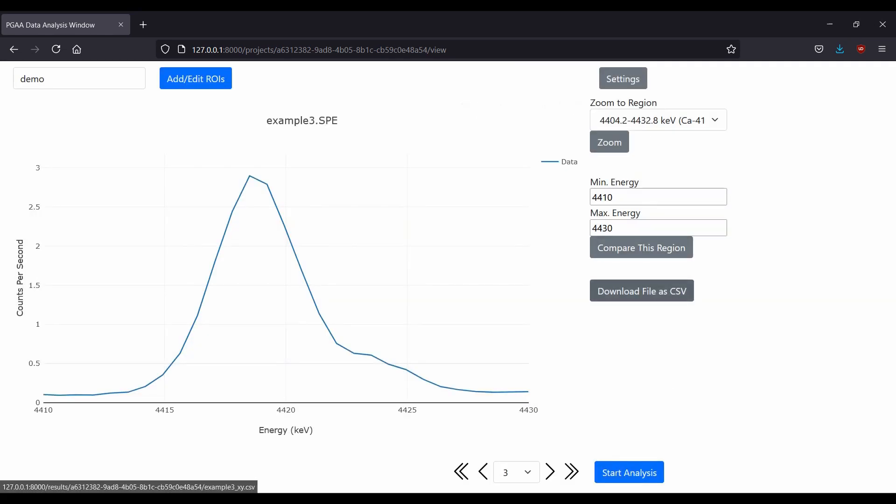
# Download the current spectrum as a CSV file, then start the analysis.
pyautogui.click(642, 290)
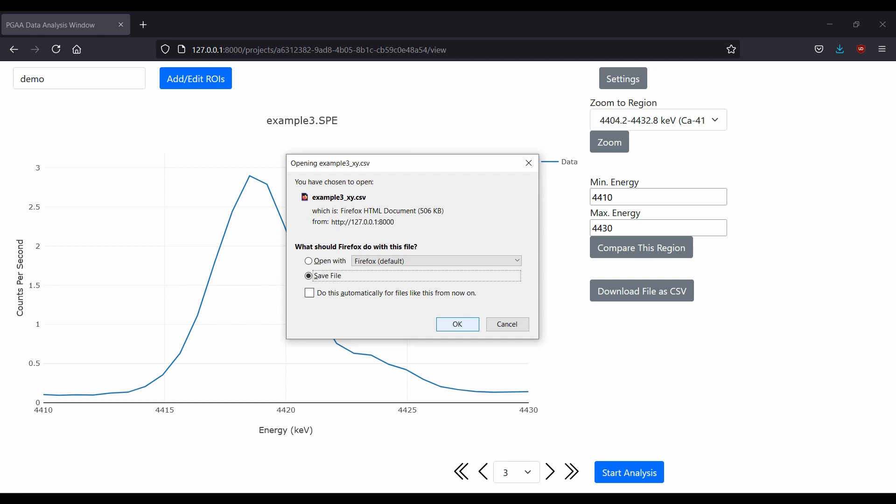
pyautogui.press('Return')
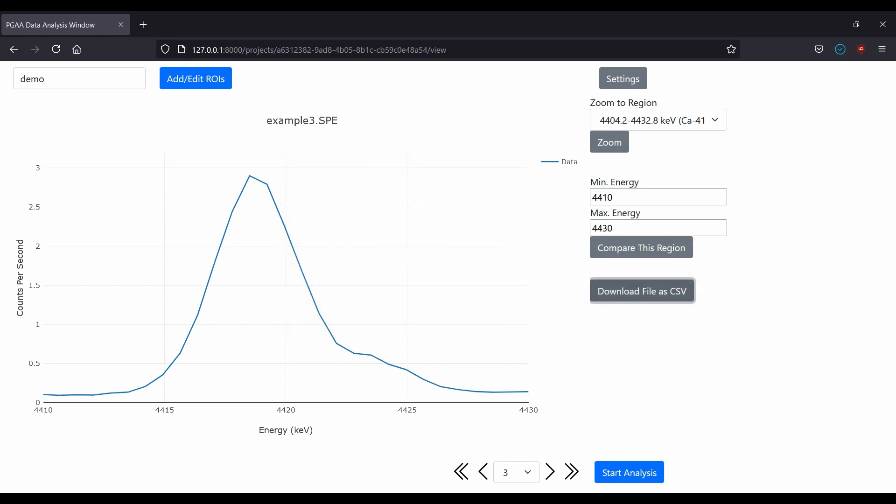
pyautogui.click(629, 472)
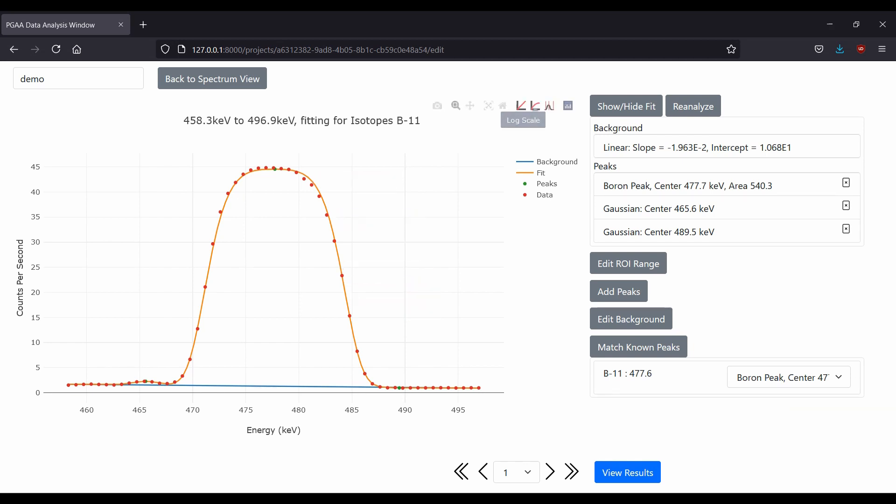
# Show the B-11 region on a log scale, delete its 489.5 keV Gaussian peak, and reanalyze the fit.
pyautogui.click(521, 105)
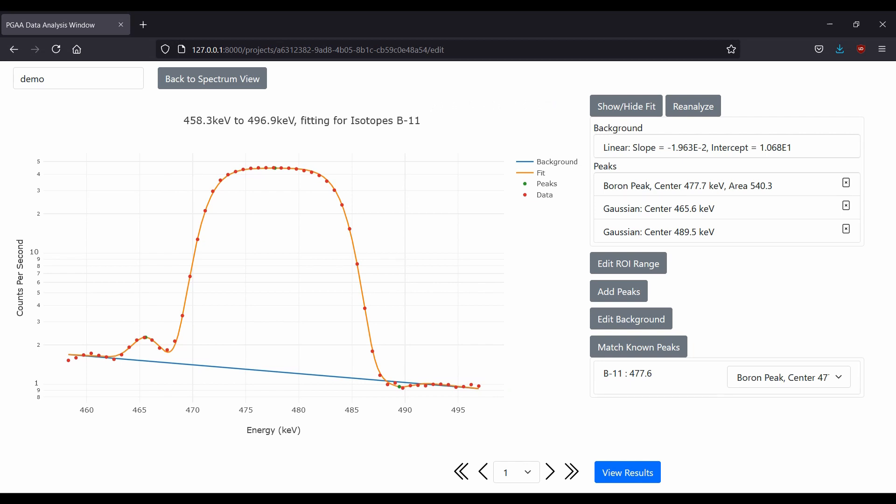
pyautogui.click(847, 229)
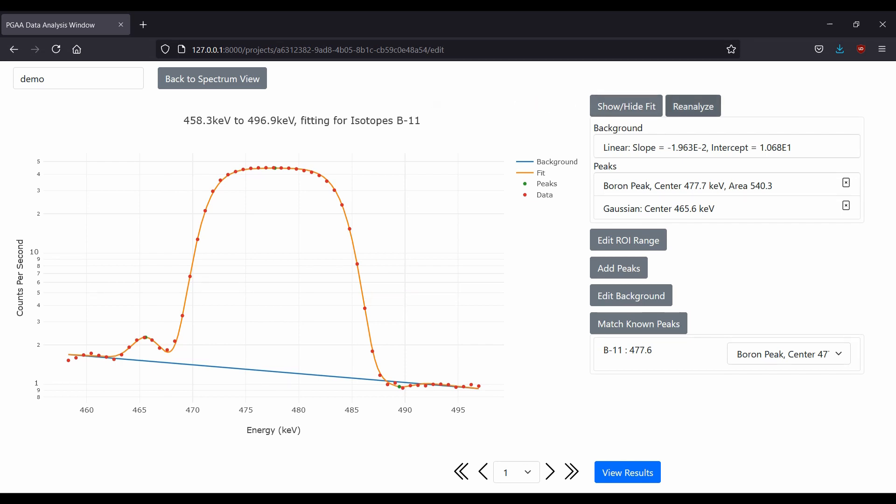
pyautogui.click(694, 107)
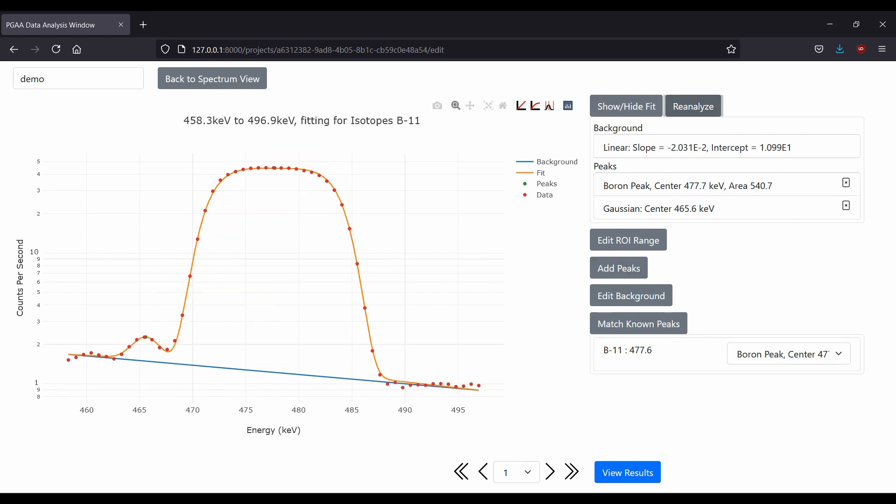
# Step through the fitted regions and inspect each one's known-peak match selection.
pyautogui.click(550, 472)
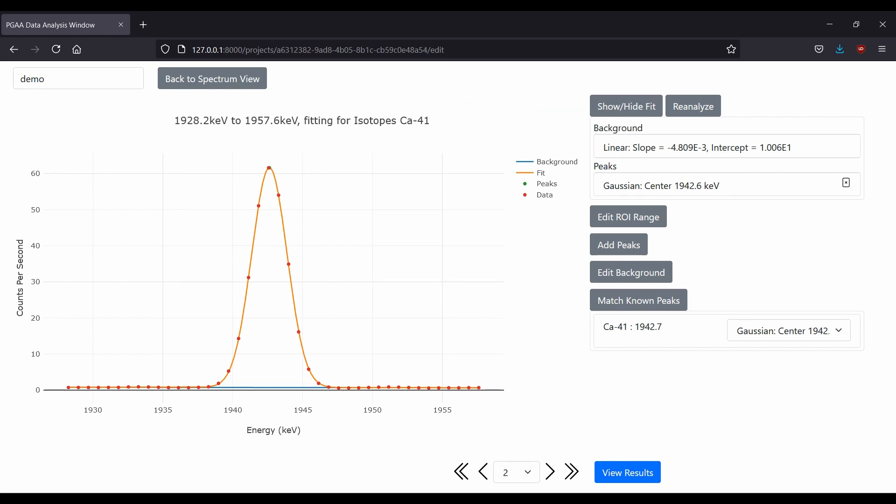
pyautogui.click(483, 472)
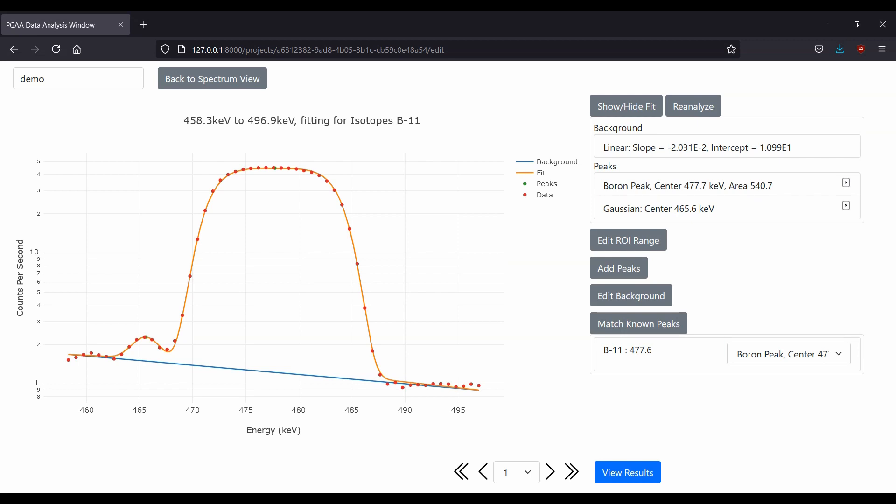
pyautogui.click(789, 353)
pyautogui.click(789, 354)
pyautogui.click(549, 471)
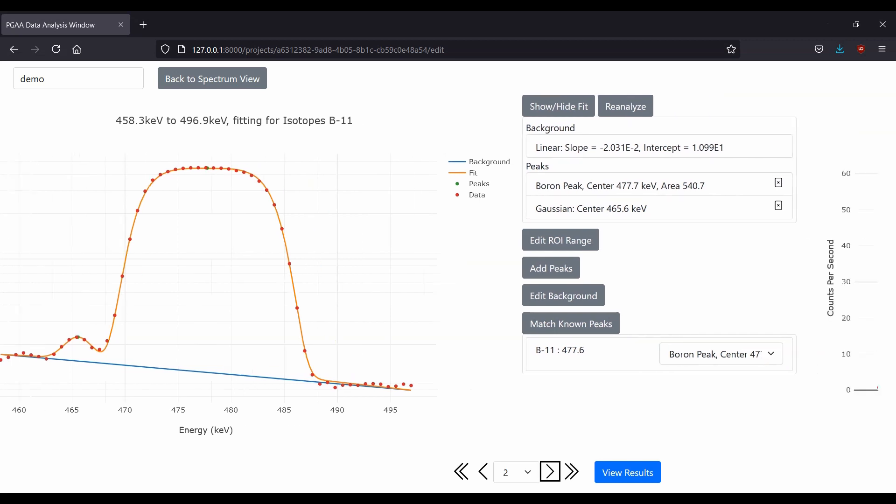
pyautogui.click(789, 331)
pyautogui.click(789, 353)
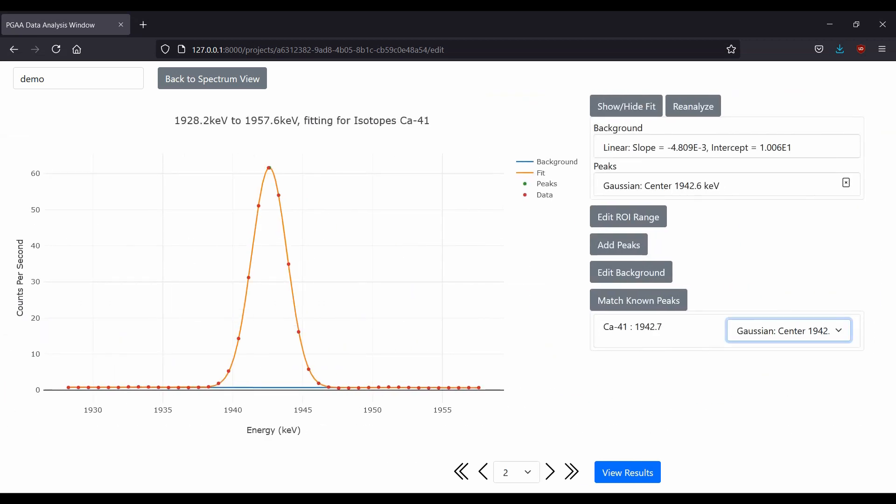
pyautogui.click(789, 331)
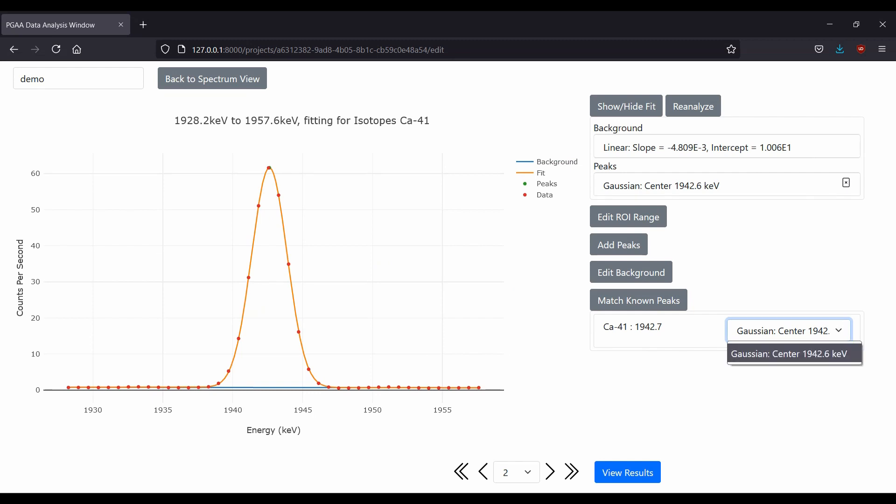
pyautogui.click(789, 354)
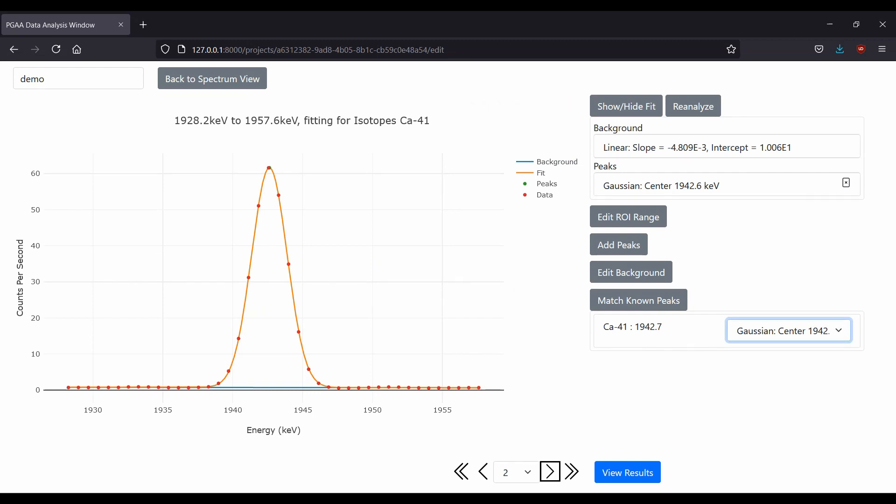
pyautogui.click(549, 472)
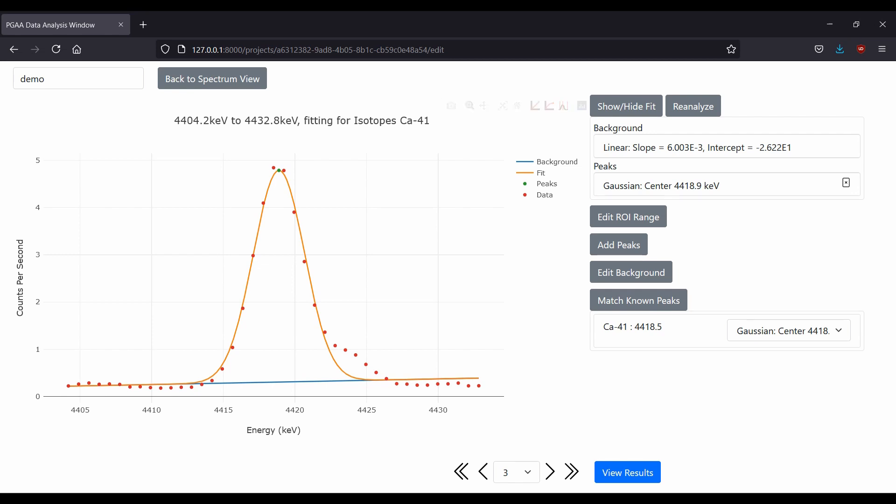
# Add a Gaussian peak centered at 4424 keV with amplitude .5 cps to the Ca-41 4404–4433 keV region and reanalyze the fit.
pyautogui.click(619, 245)
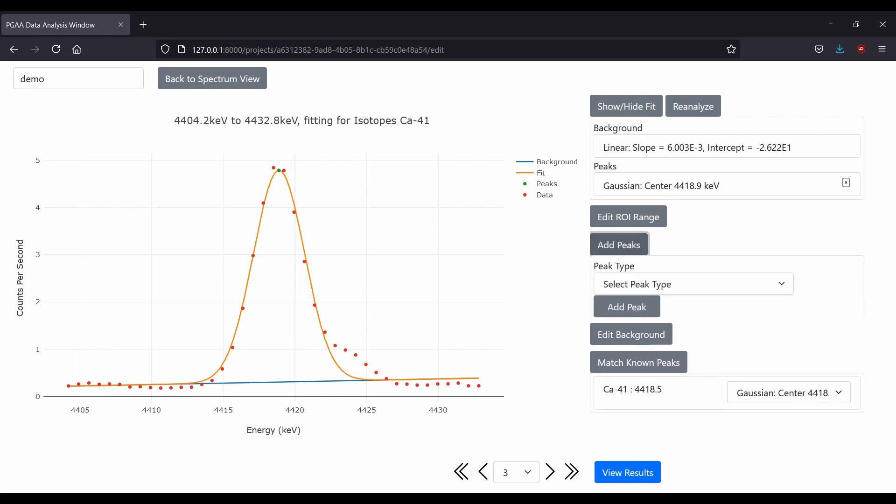
pyautogui.click(693, 284)
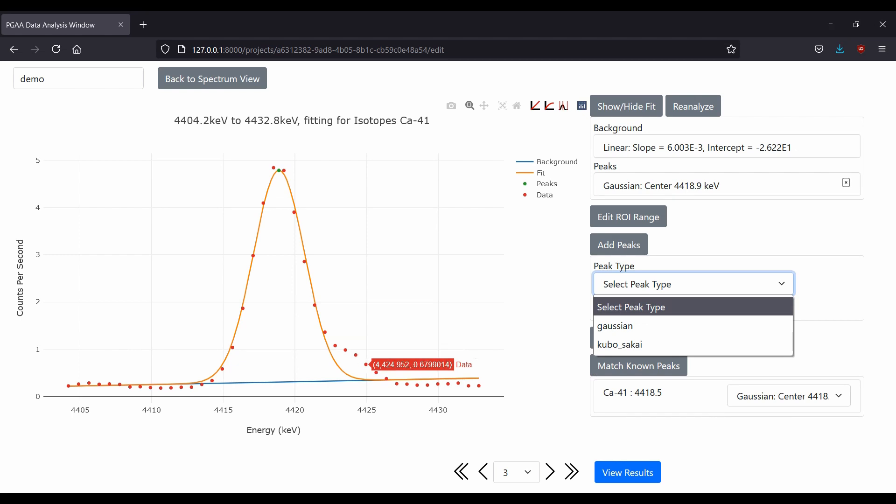
pyautogui.click(615, 325)
pyautogui.click(730, 311)
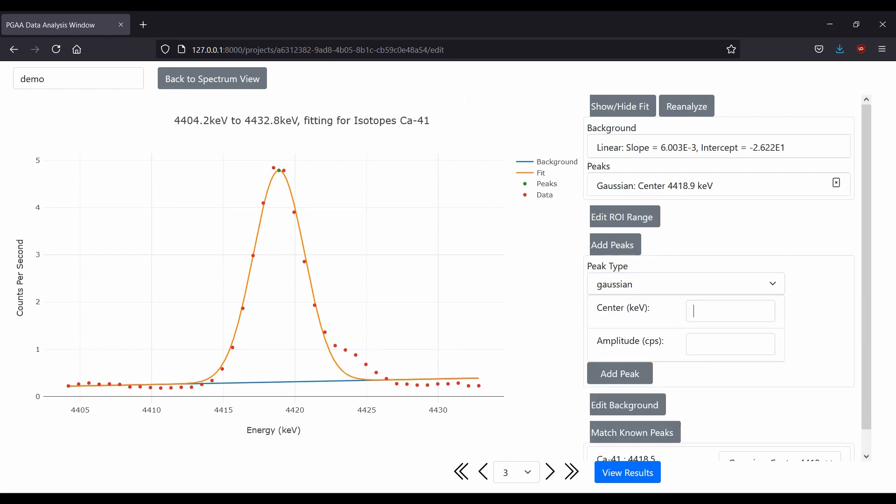
pyautogui.write('4424')
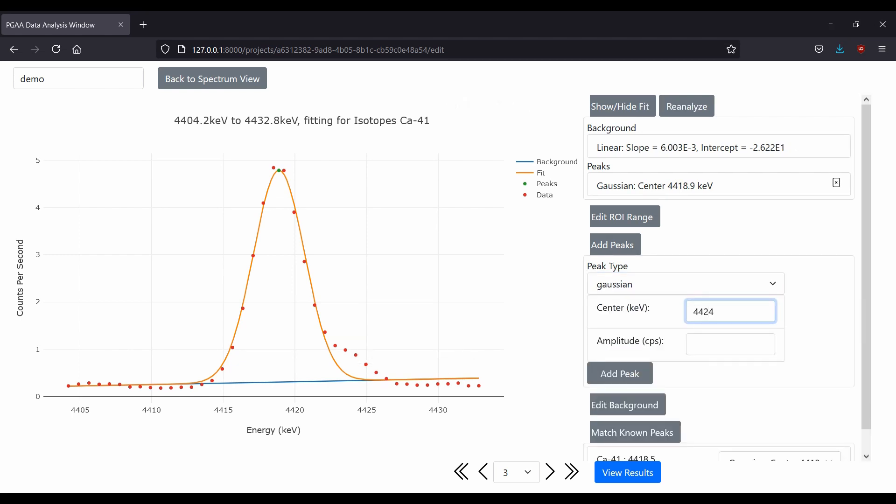
pyautogui.press('Tab')
pyautogui.click(731, 344)
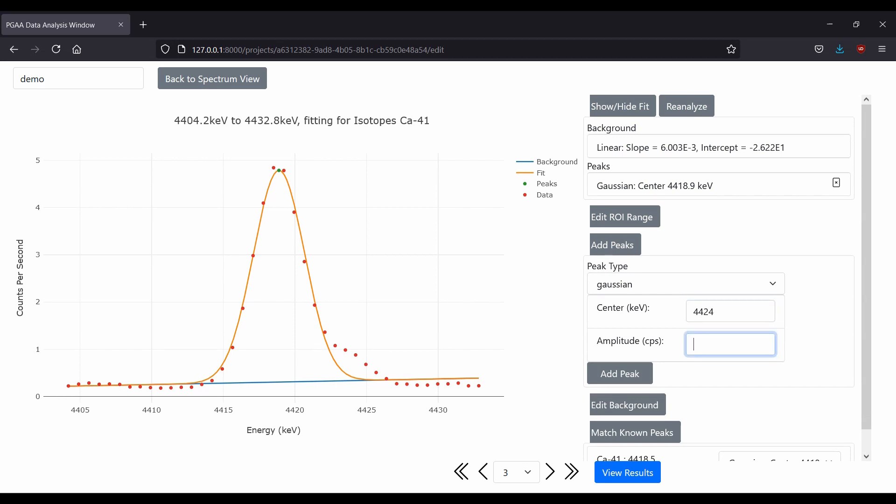
pyautogui.write('.5')
pyautogui.click(620, 373)
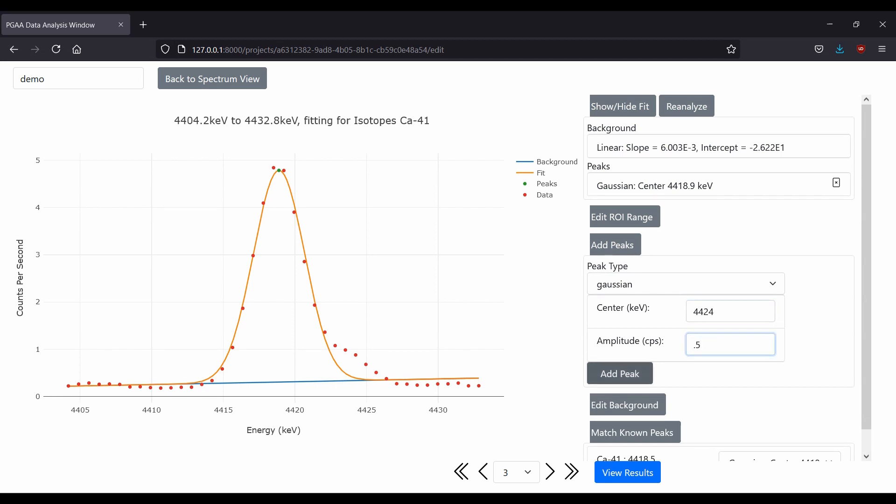
pyautogui.click(615, 267)
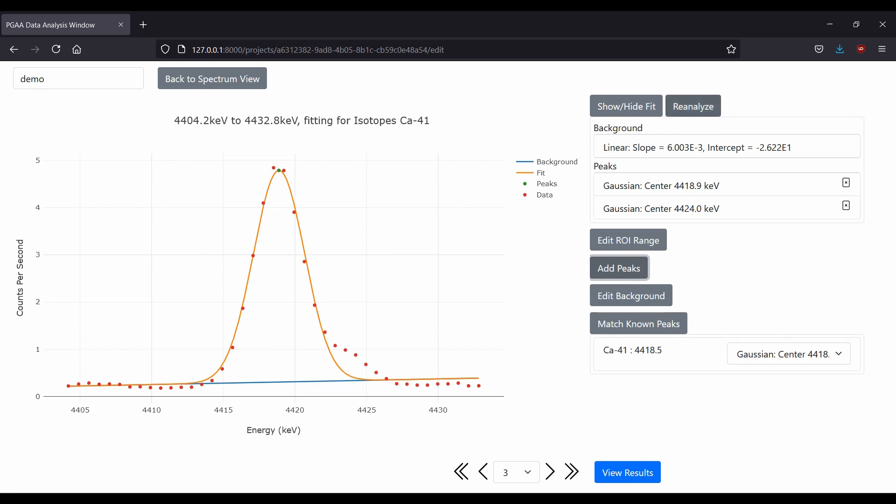
pyautogui.click(694, 106)
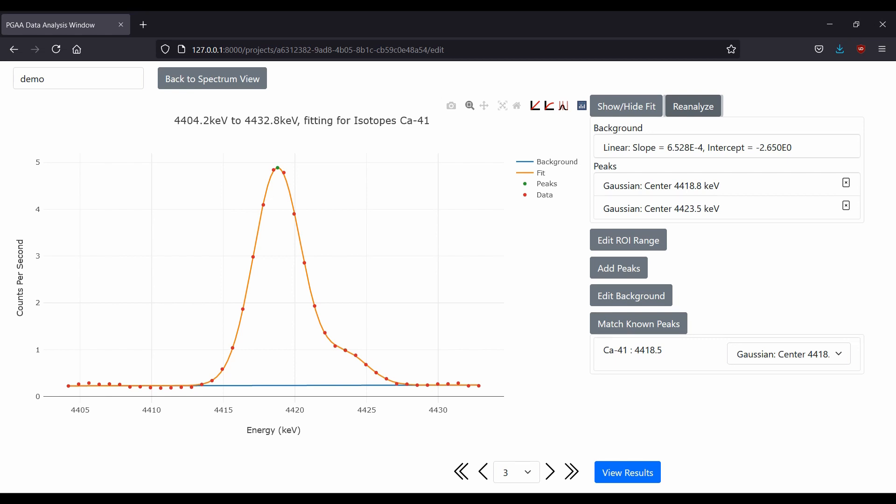
# Set the region's minimum energy to 4410 keV and reanalyze the fit.
pyautogui.click(629, 240)
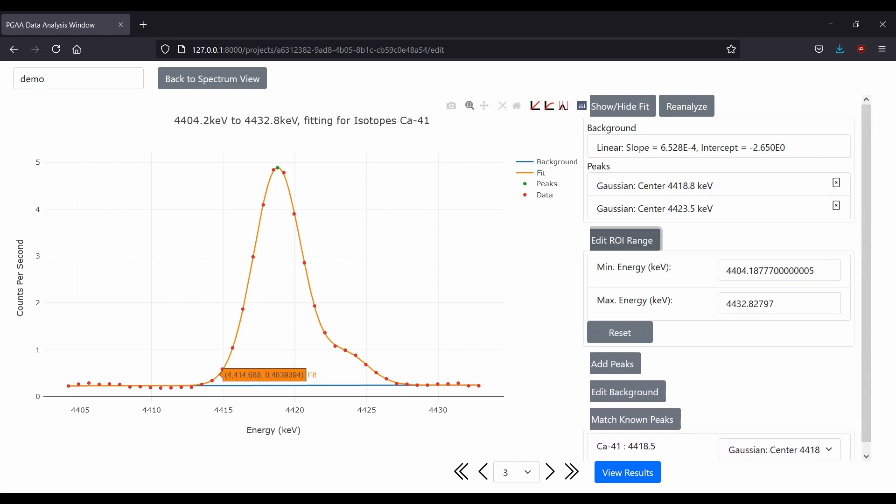
pyautogui.moveTo(748, 271); pyautogui.dragTo(725, 271)
pyautogui.write('4410')
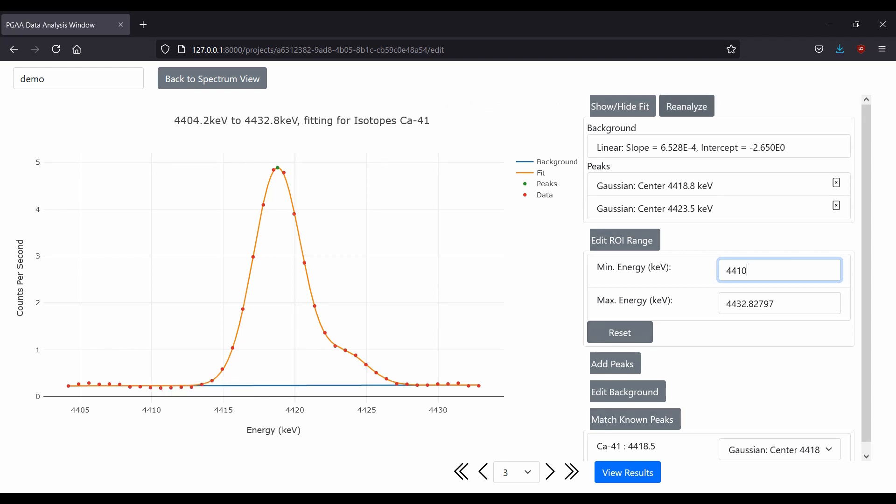
pyautogui.click(686, 107)
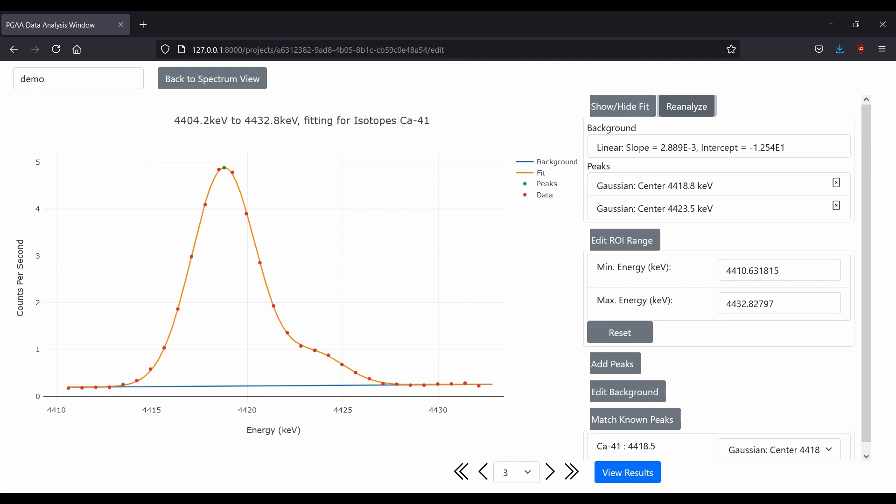
pyautogui.click(626, 240)
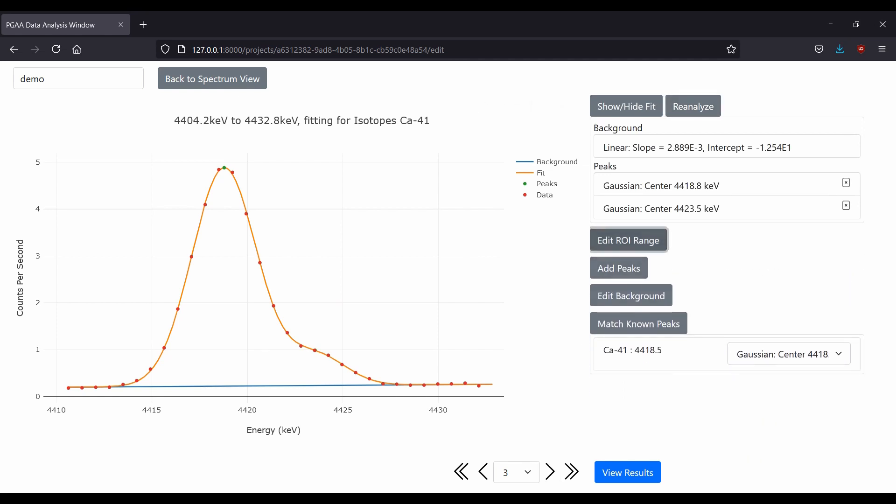
# Move on to the fourth fitted region.
pyautogui.click(632, 296)
pyautogui.click(631, 296)
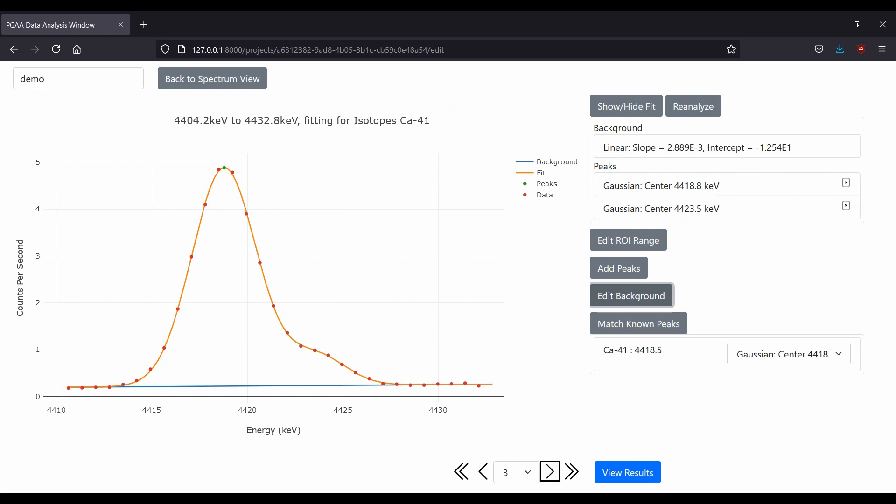
pyautogui.press('Return')
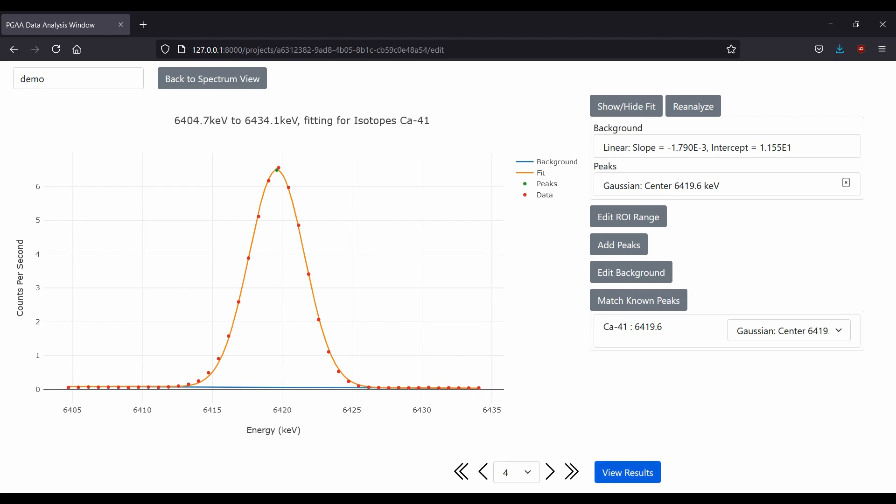
# Submit the peak matches and open the results page.
pyautogui.click(627, 473)
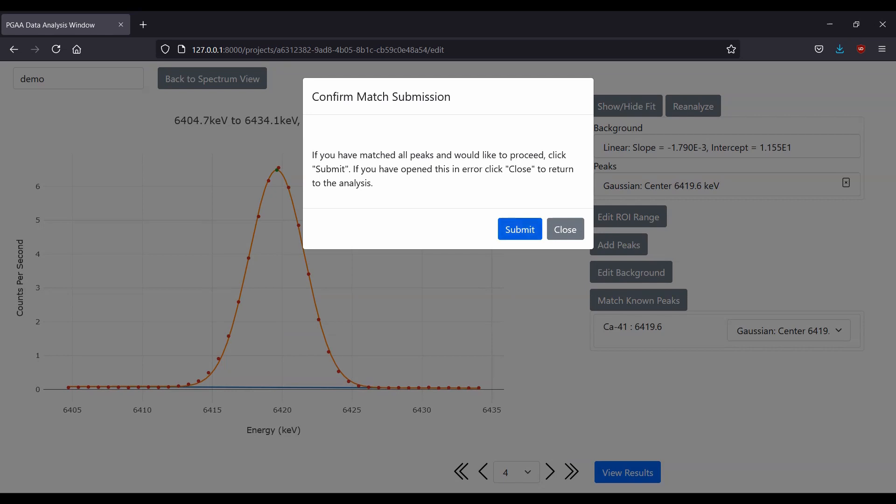
pyautogui.click(520, 229)
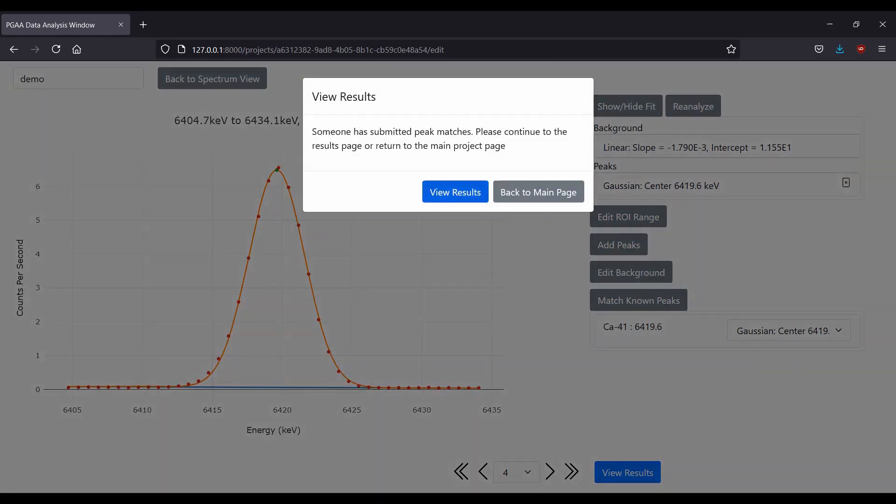
pyautogui.click(455, 192)
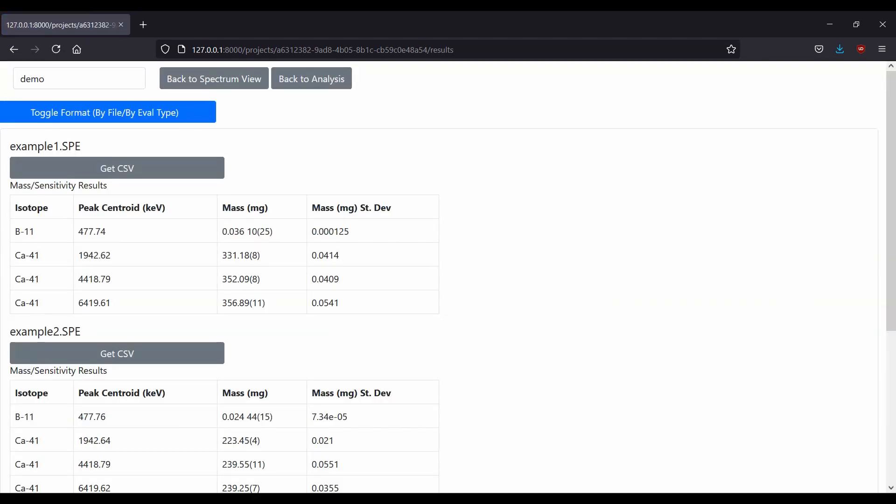
# Switch the results to the combined by-evaluation-type table, then return to the spectrum view.
pyautogui.scroll(-5, 448, 275)
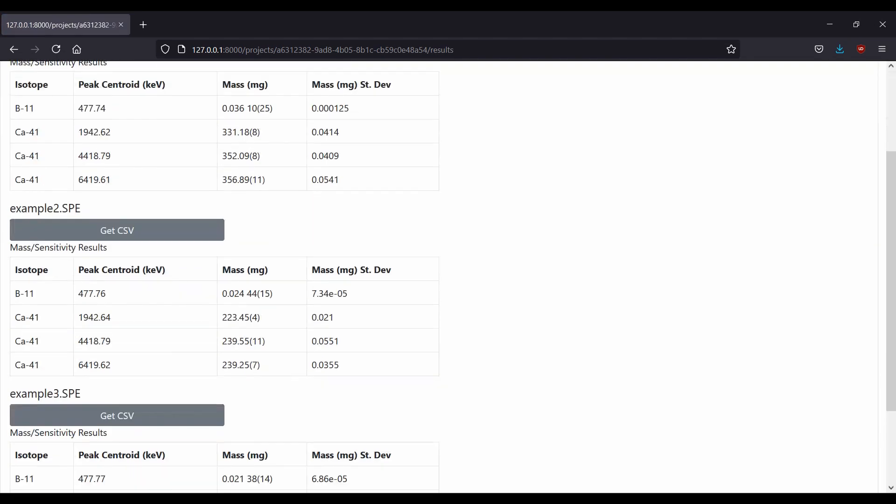
pyautogui.scroll(5, 448, 275)
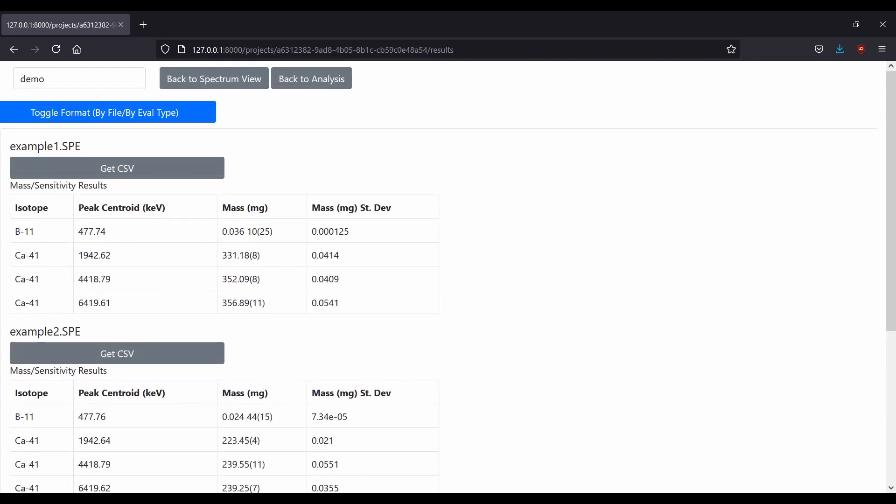
pyautogui.click(107, 113)
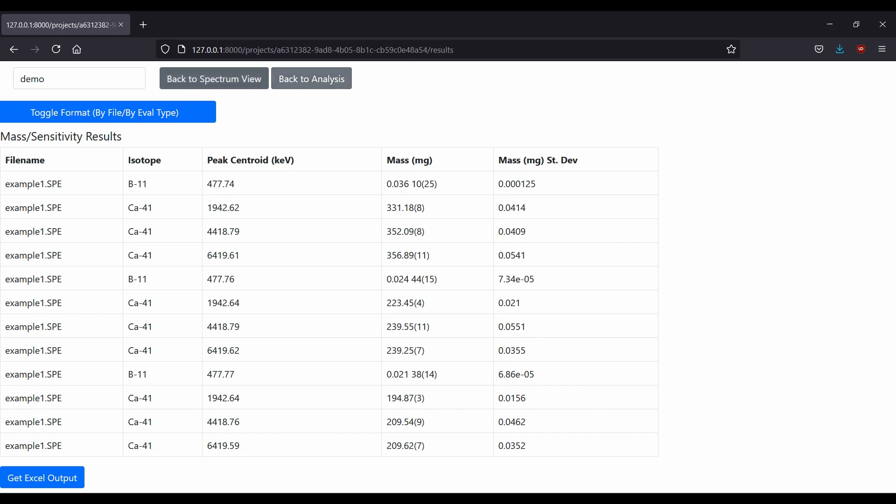
pyautogui.click(214, 79)
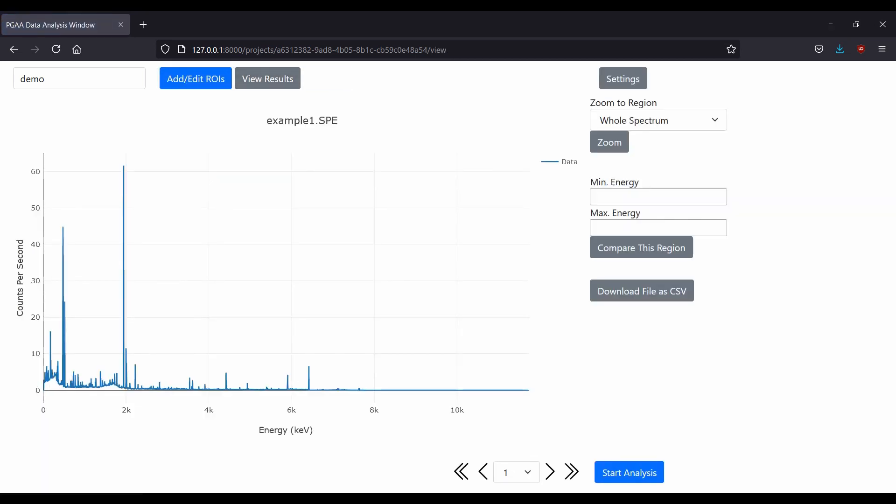